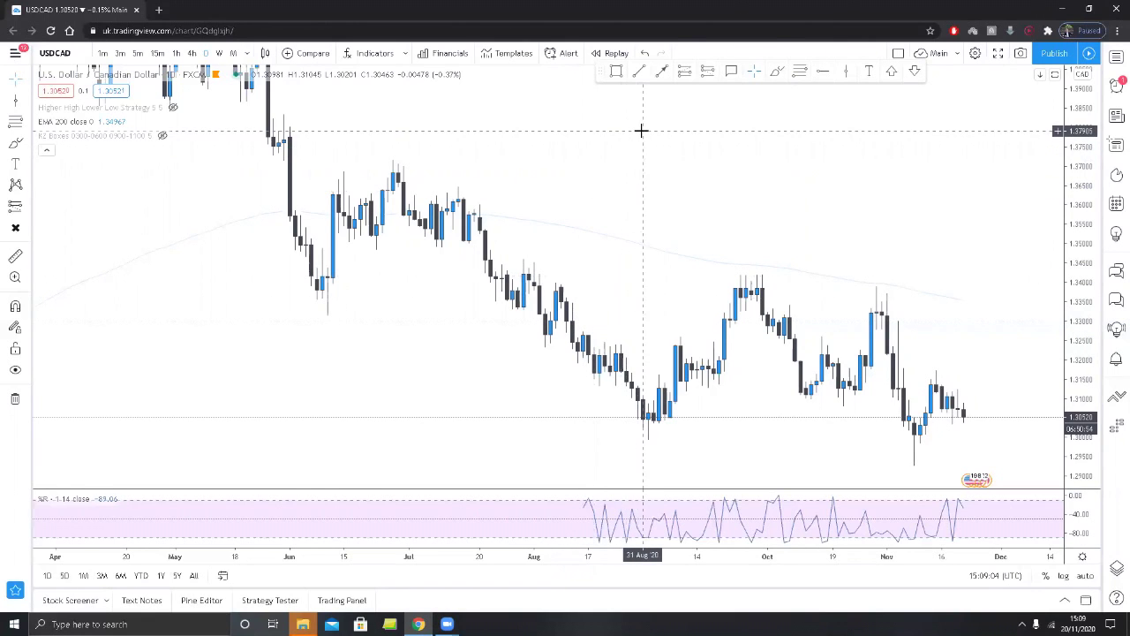
- Brush a red V-shaped price swing with a pullback peak and horizontal level above the August candles, and delete the extra vertical stroke at its low
left_click(777, 71)
left_click_drag(527, 104, 561, 211)
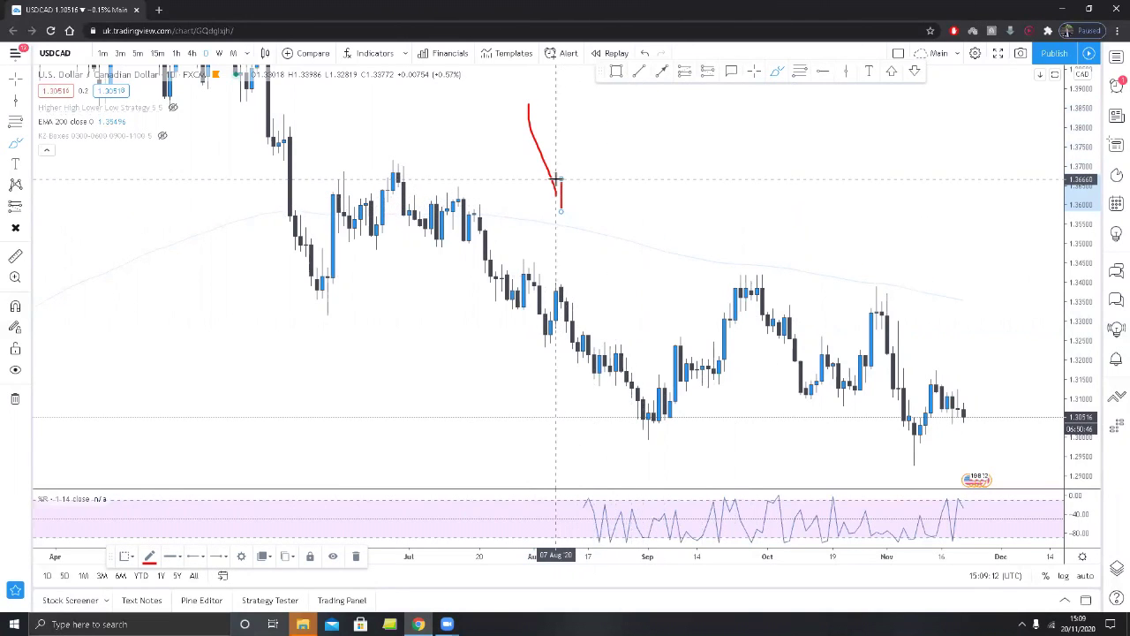
mouse_move(559, 202)
left_mouse_down()
mouse_move(588, 133)
mouse_move(588, 143)
mouse_move(586, 121)
mouse_move(603, 164)
mouse_move(665, 154)
left_mouse_up()
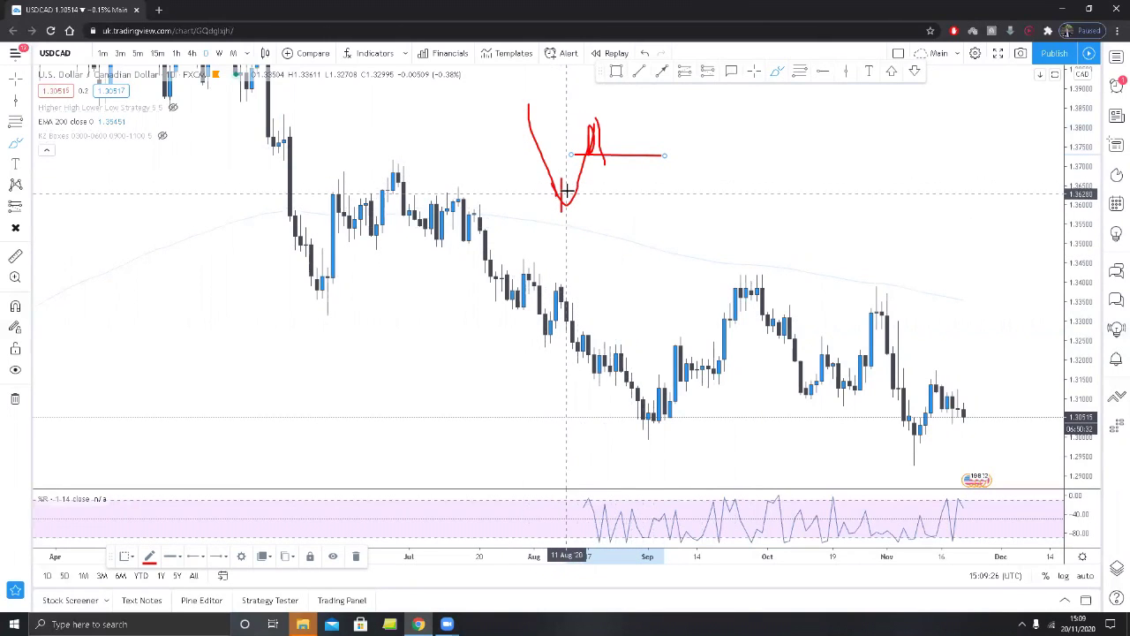
key("Escape")
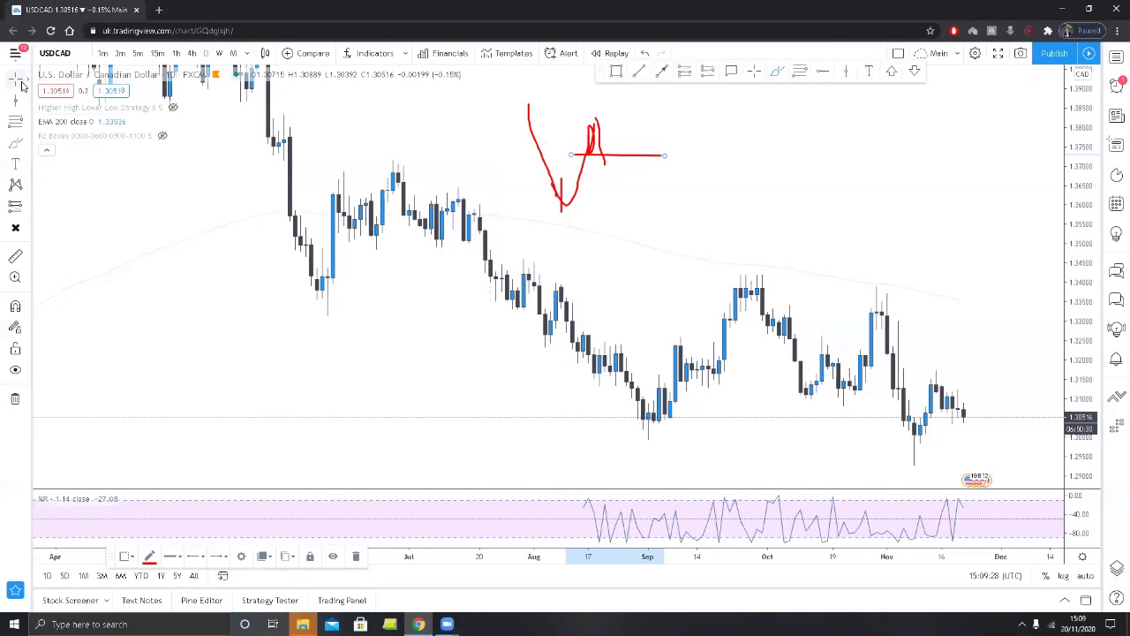
left_click(561, 181)
key("Delete")
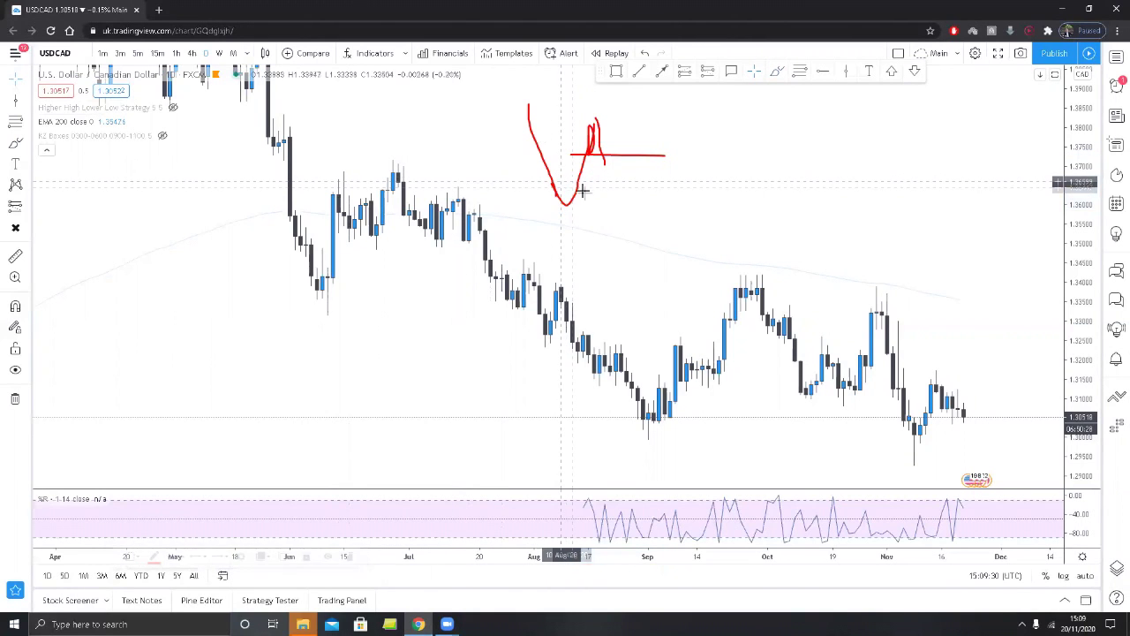
- Draw a downward arrow above the candles from early July near 1.378 to early September near 1.338
left_click_drag(611, 267, 611, 258)
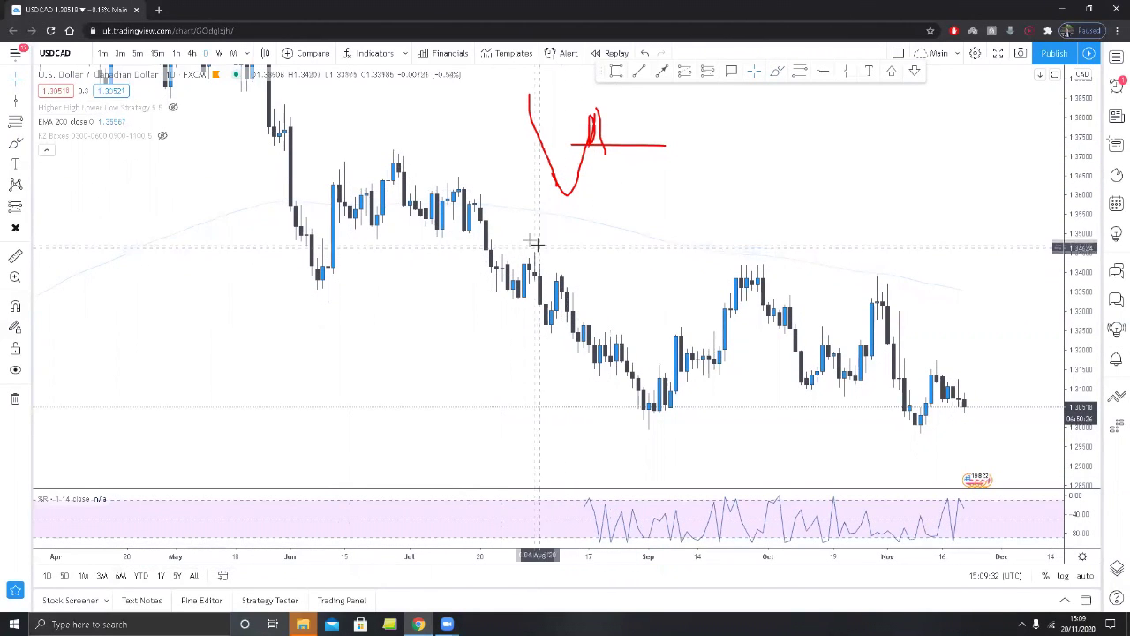
left_click(661, 70)
left_click(420, 126)
left_click(664, 281)
left_click(706, 185)
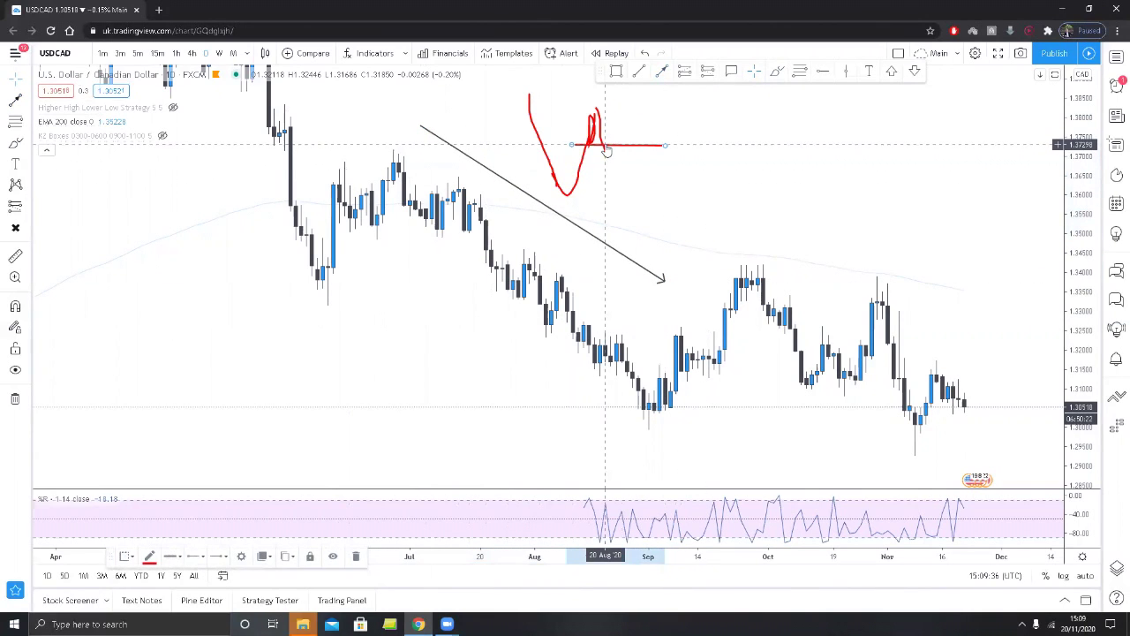
- Delete all the remaining red brush strokes above the August candles, keeping the downtrend arrow
left_click(600, 146)
key("Delete")
left_click(592, 144)
key("Delete")
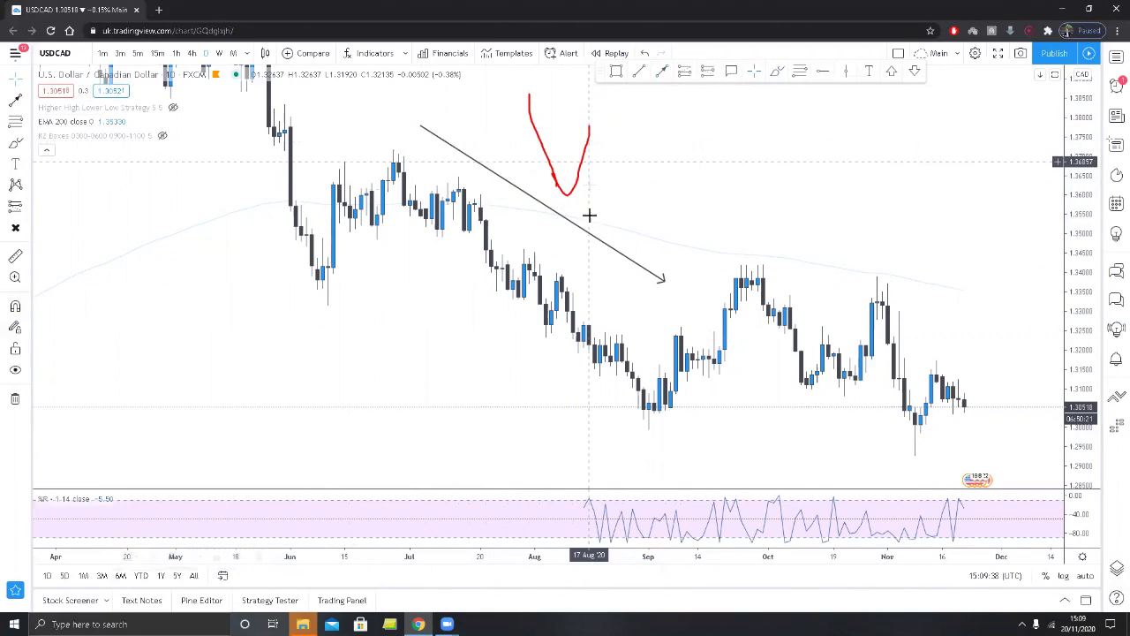
left_click(583, 162)
key("Delete")
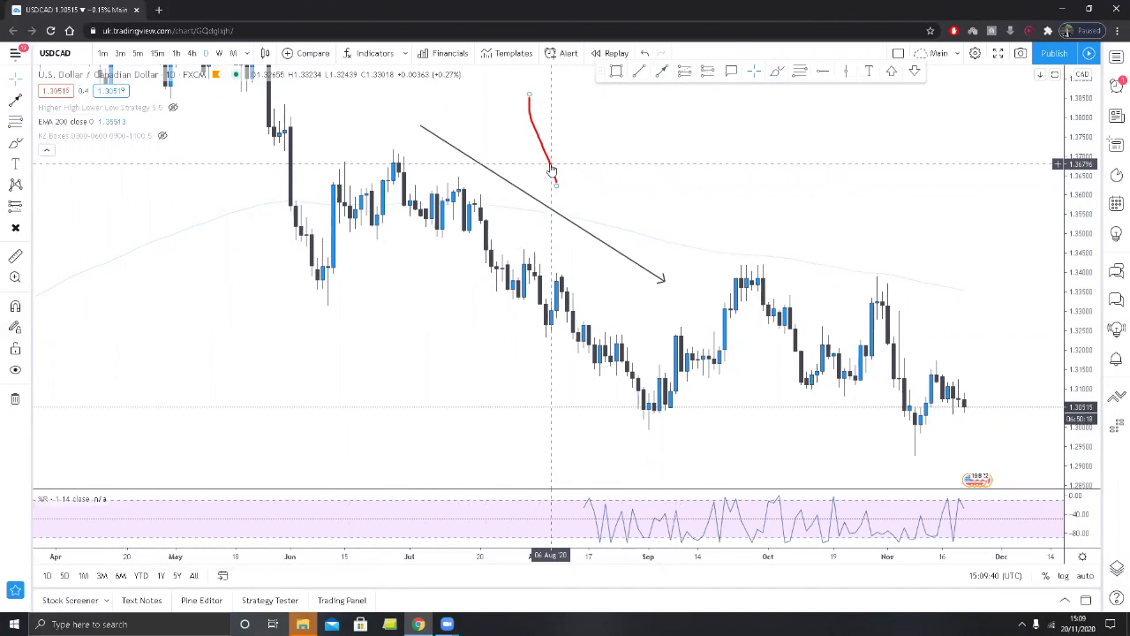
left_click(551, 166)
key("Delete")
double_click(595, 282)
left_click(659, 253)
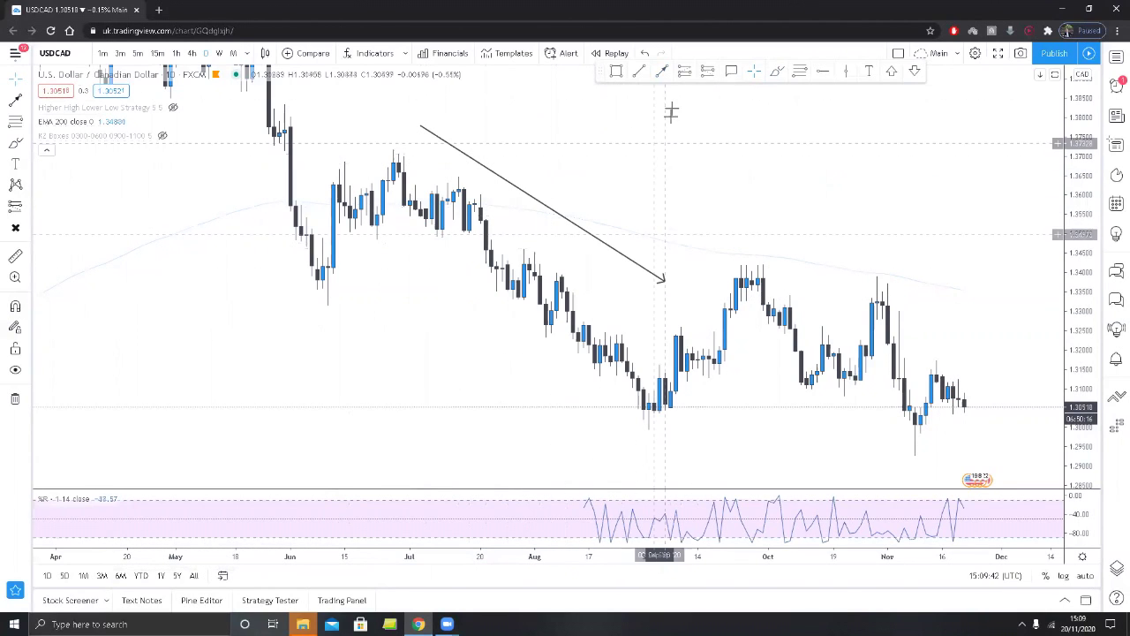
- Brush a red zigzag over the early-August swing with a short horizontal mark at its low, and delete both strokes
left_click(776, 70)
mouse_move(523, 268)
left_mouse_down()
mouse_move(547, 329)
mouse_move(557, 274)
mouse_move(571, 328)
left_mouse_up()
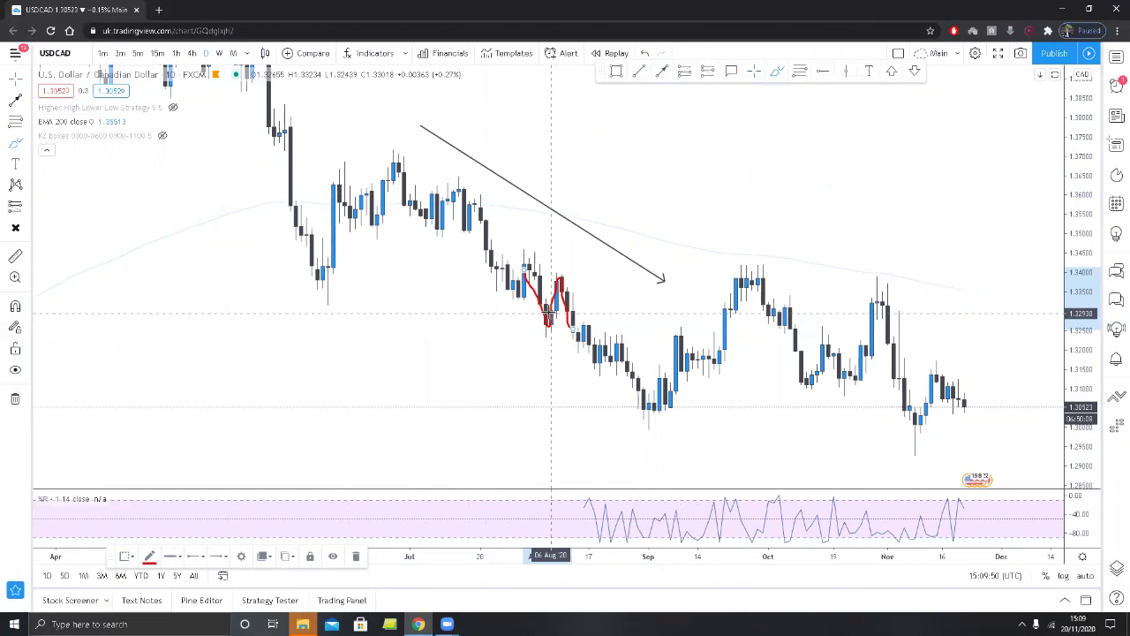
left_click(551, 310)
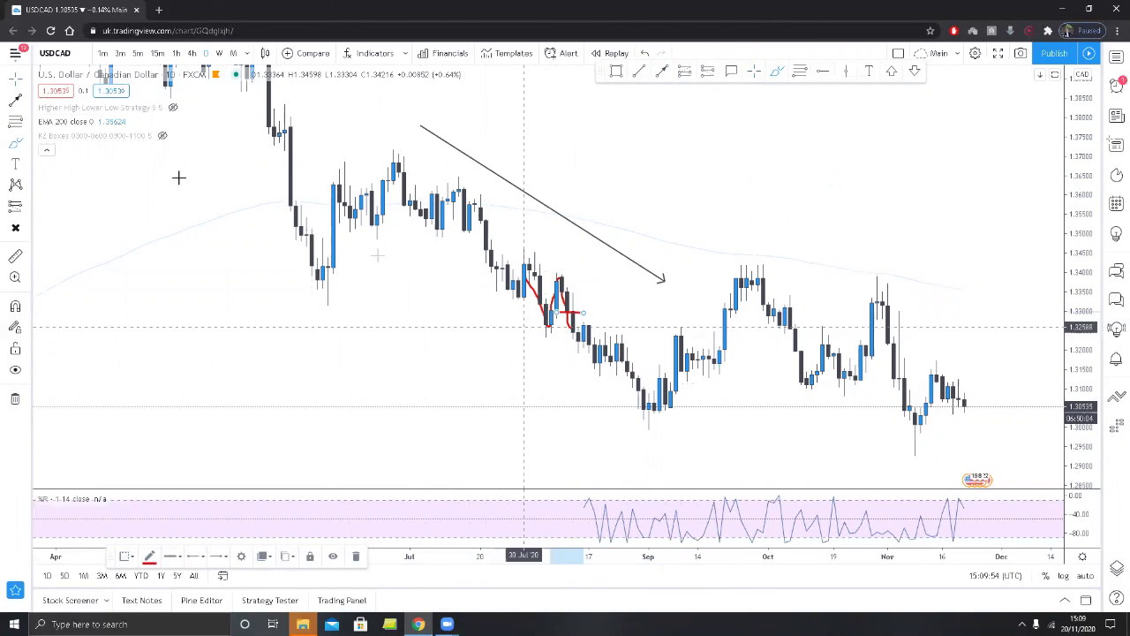
key("Delete")
left_click(15, 77)
left_click(562, 300)
key("Delete")
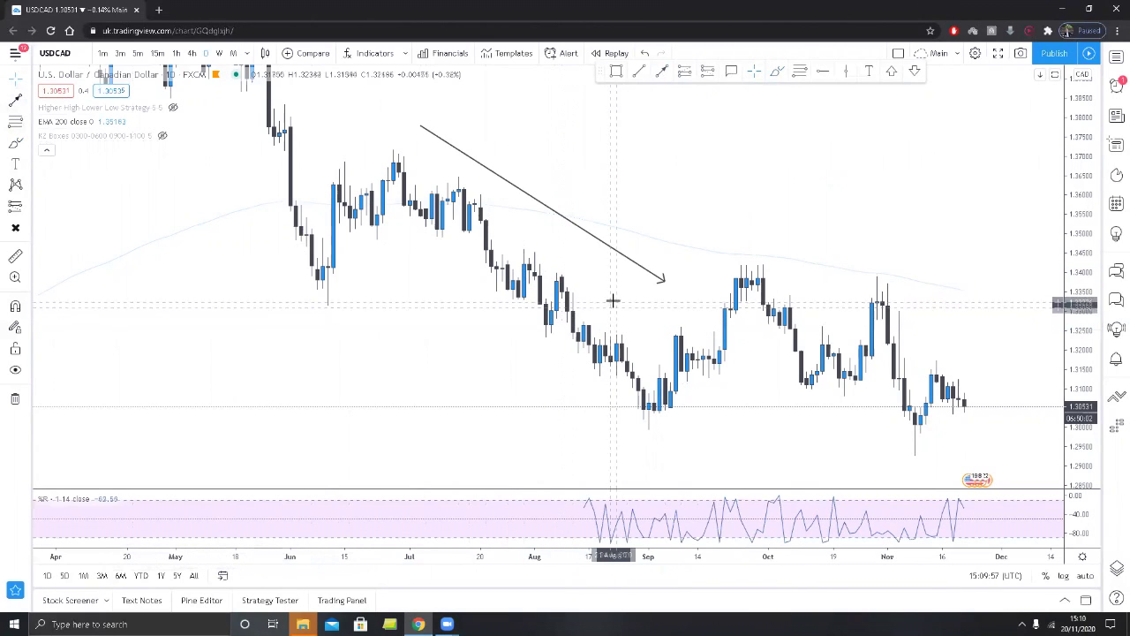
- Draw a horizontal trend line at about 1.33 from the 7 August candle to mid-October
left_click(640, 76)
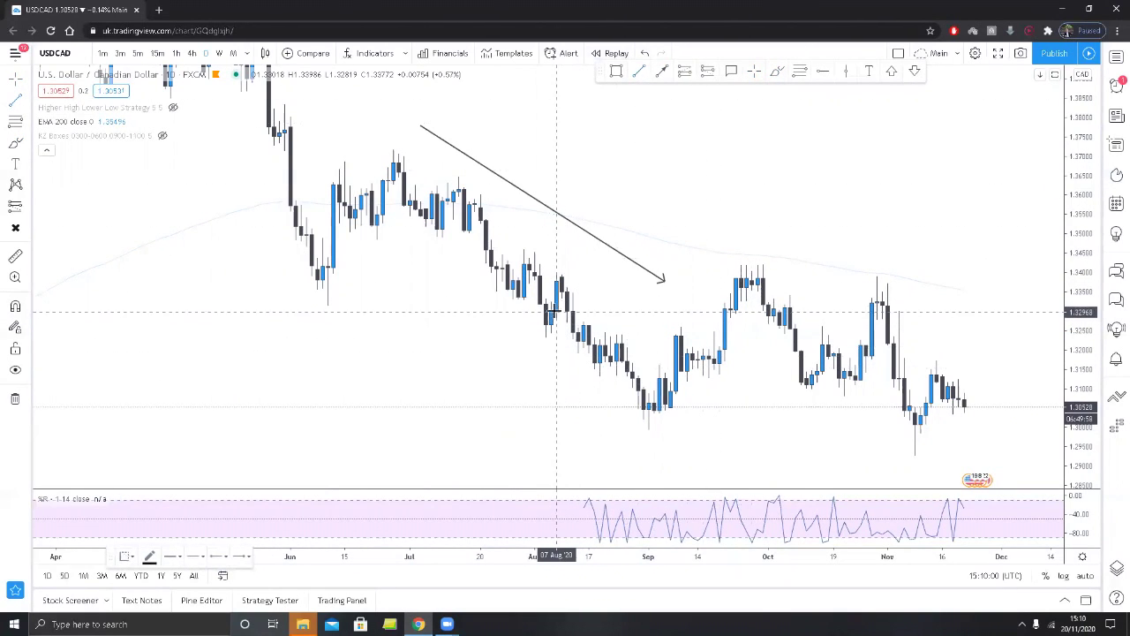
left_click_drag(552, 309, 819, 310)
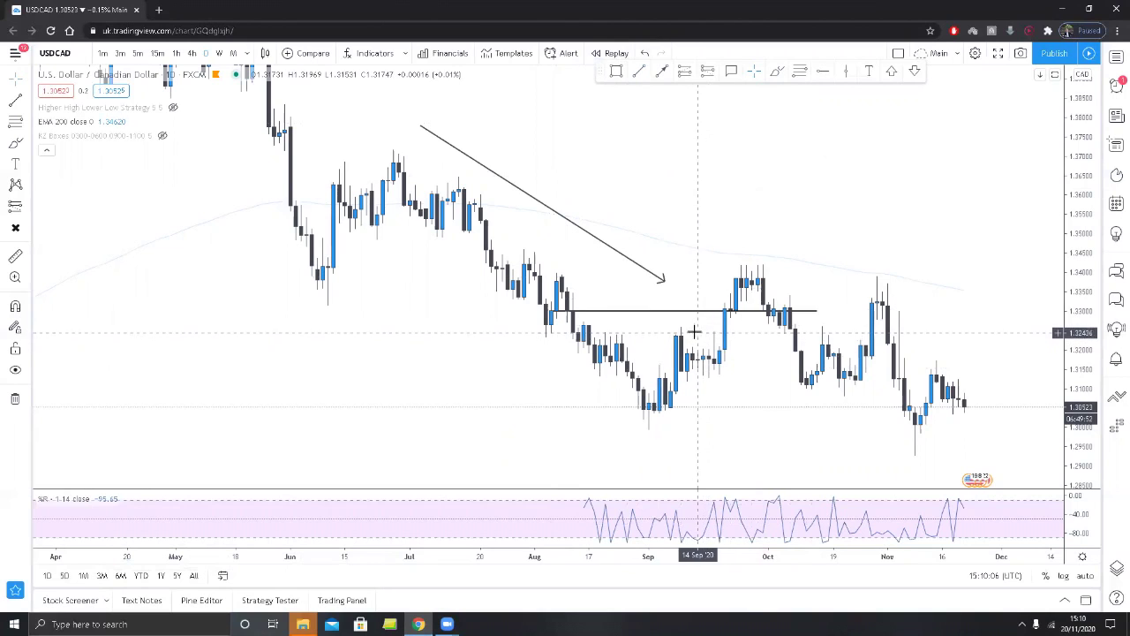
- Add a horizontal ray at 1.39516 starting from the 21 May candle
left_click_drag(643, 294, 642, 300)
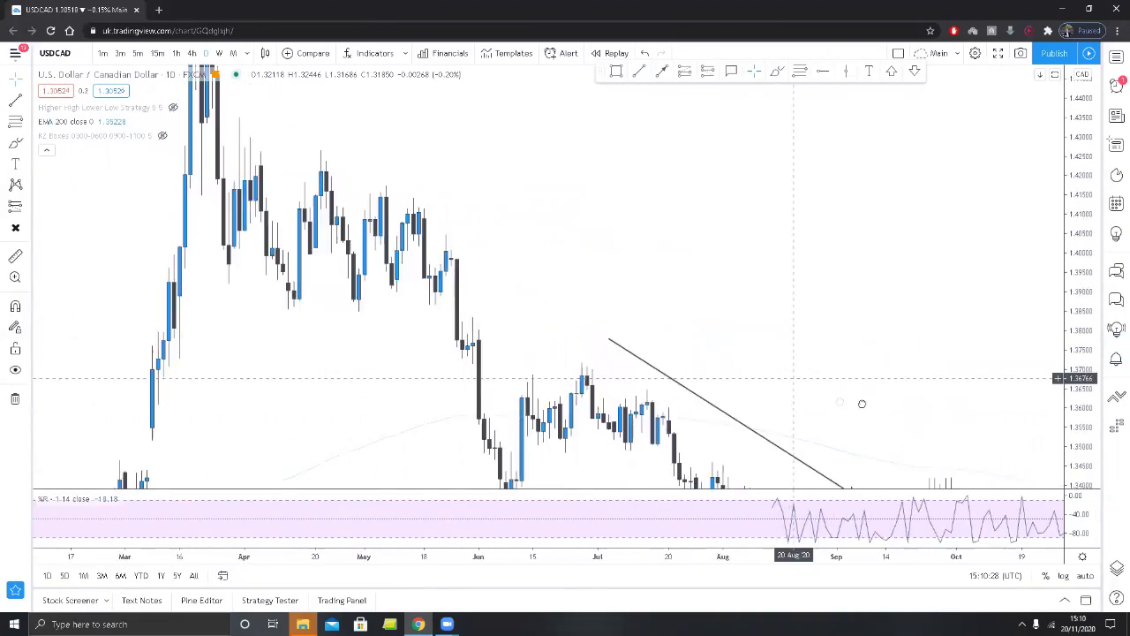
left_click_drag(632, 245, 619, 226)
left_click(823, 70)
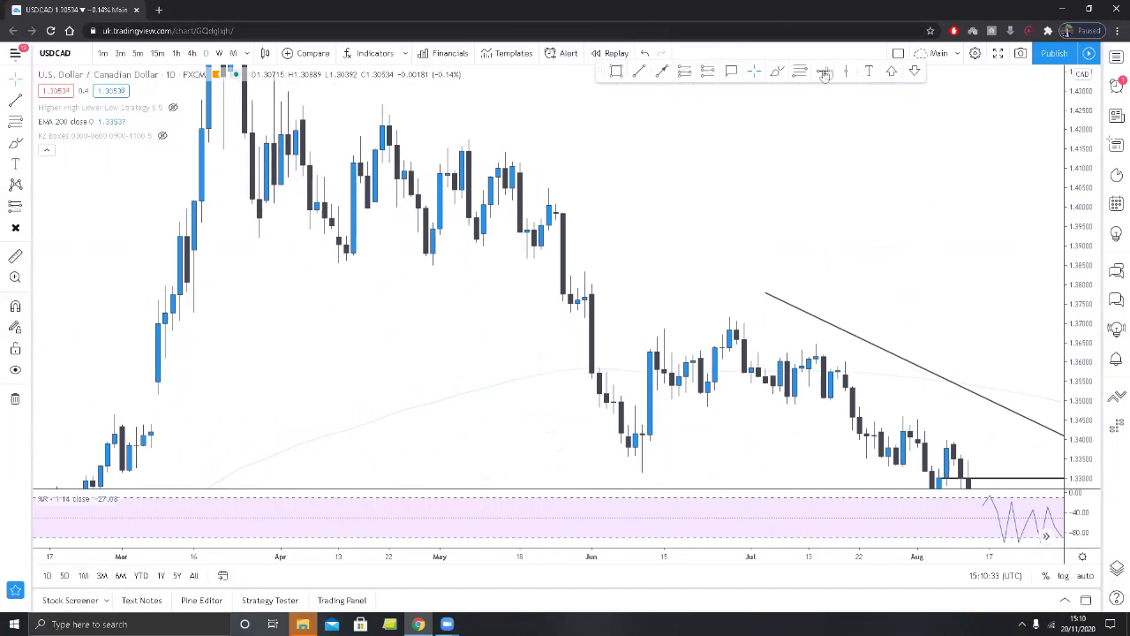
left_click(541, 226)
left_click(618, 174)
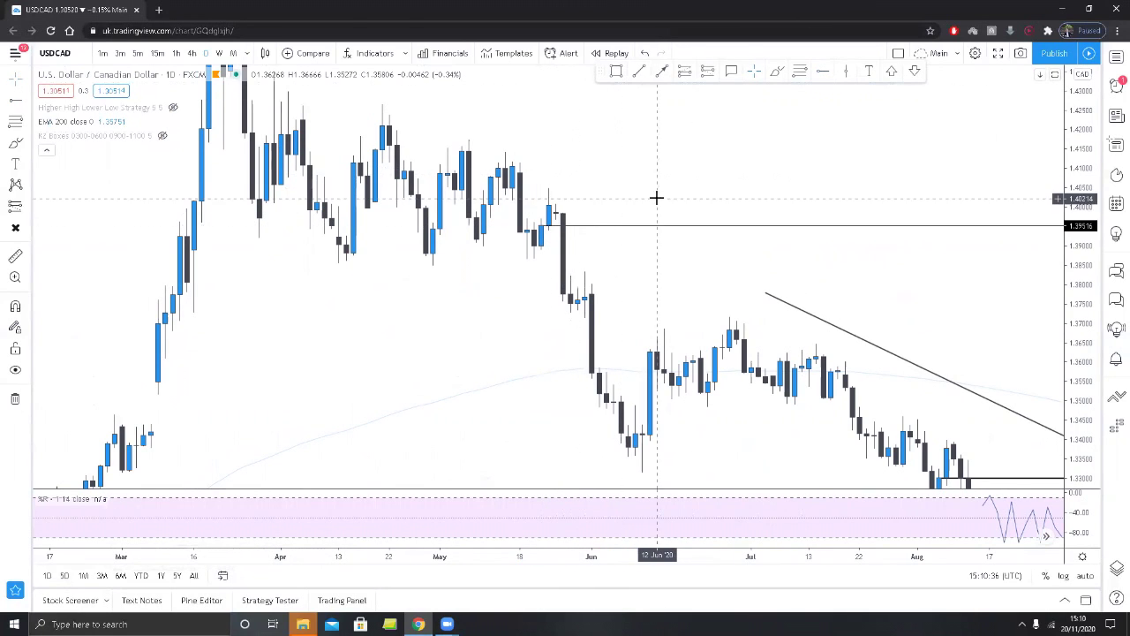
- Add a second horizontal ray at 1.38984 from the body low just before the 21 May candle
left_click(834, 71)
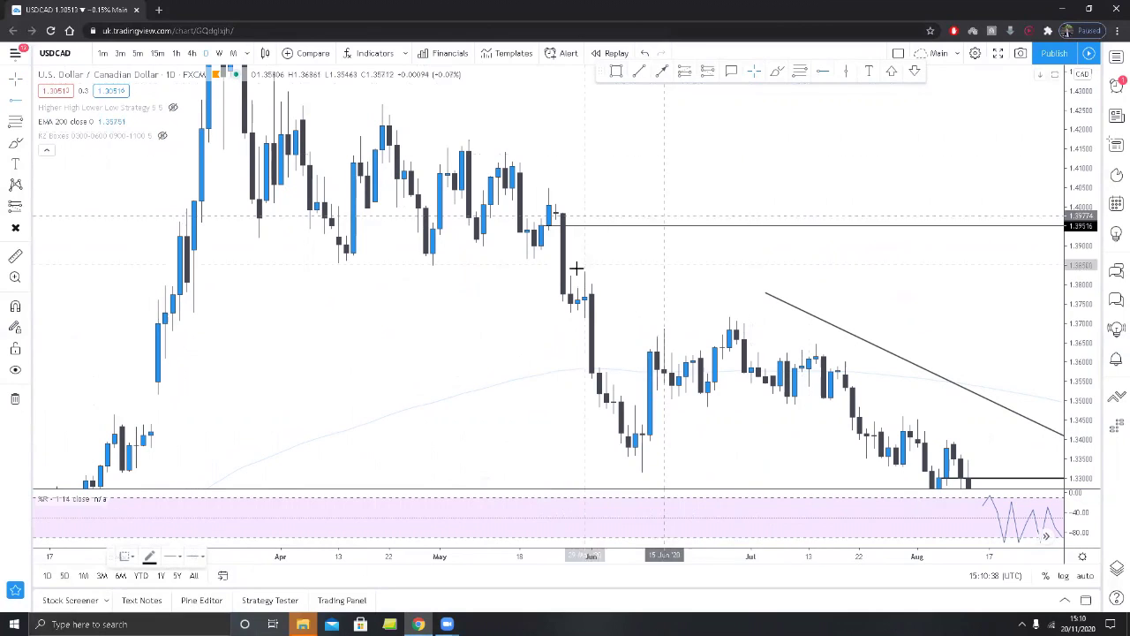
left_click(533, 247)
left_click(696, 183)
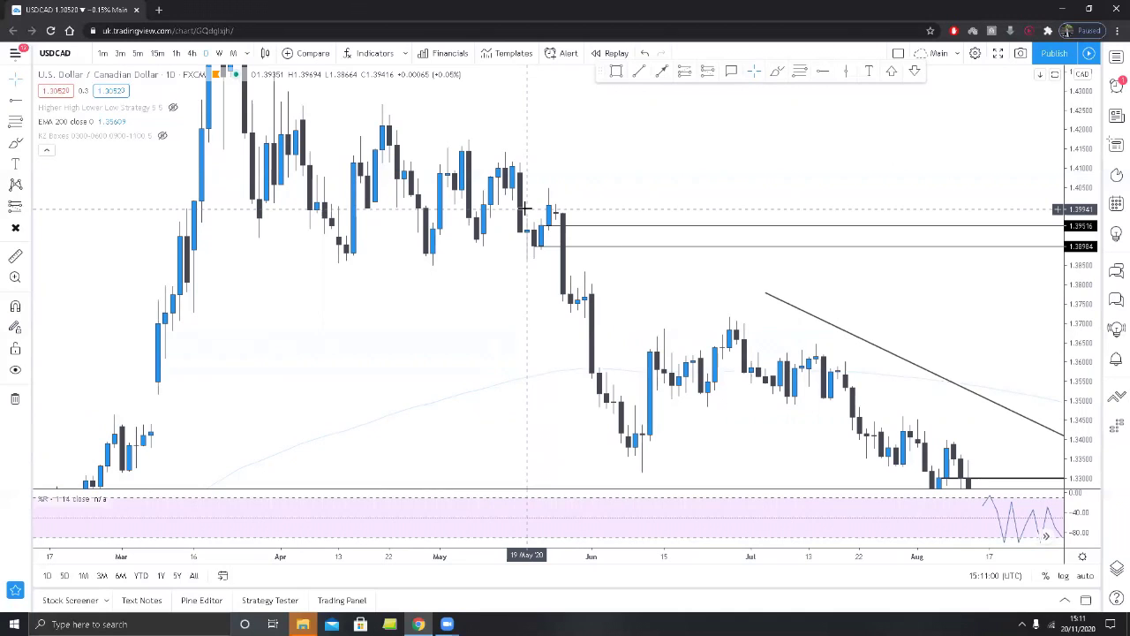
- Move the upper May ray to 1.39531 and delete the lower ray at 1.38984
mouse_move(595, 232)
left_mouse_down()
mouse_move(592, 386)
mouse_move(597, 222)
mouse_move(562, 225)
left_mouse_up()
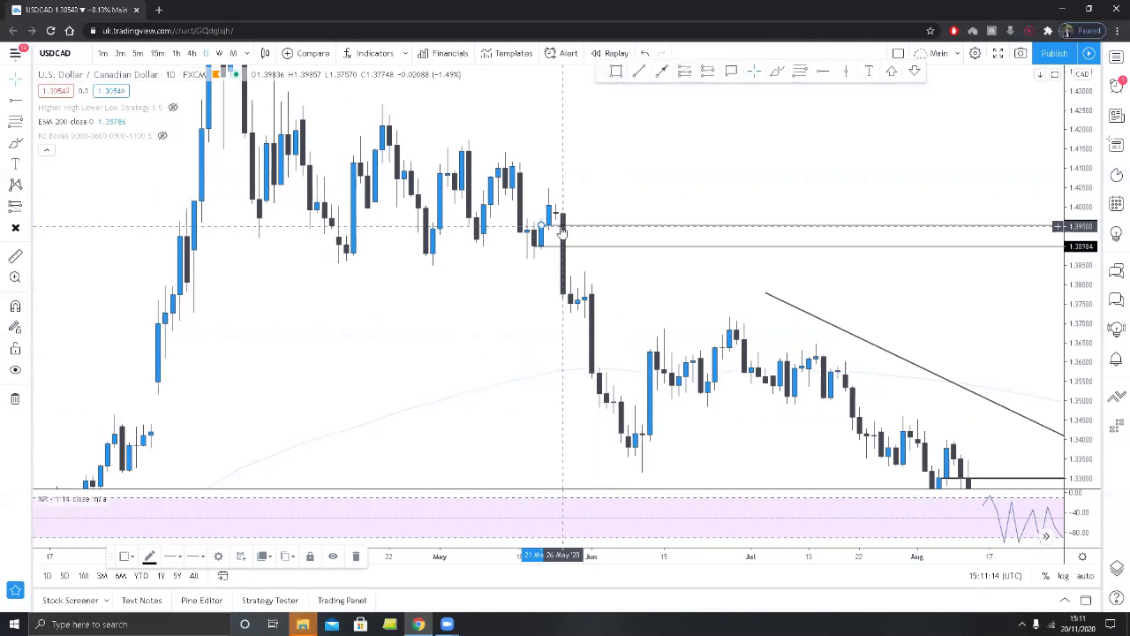
left_click(583, 246)
key("Delete")
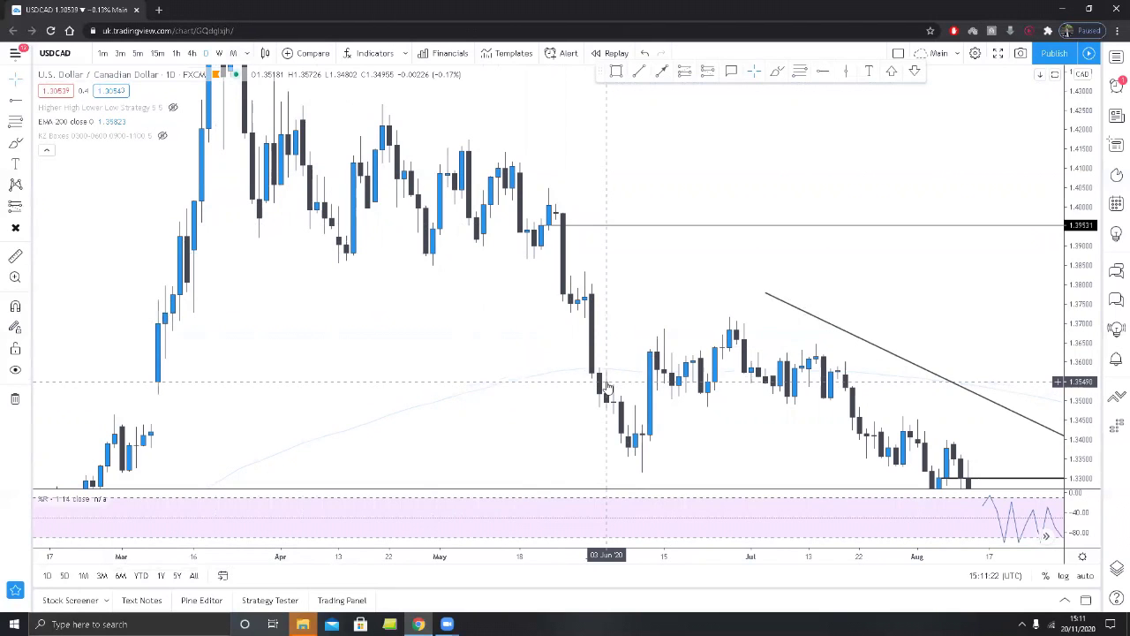
- Add a horizontal ray from the 27 May candle and position it at 1.37146, touching the late-June high
left_click(822, 71)
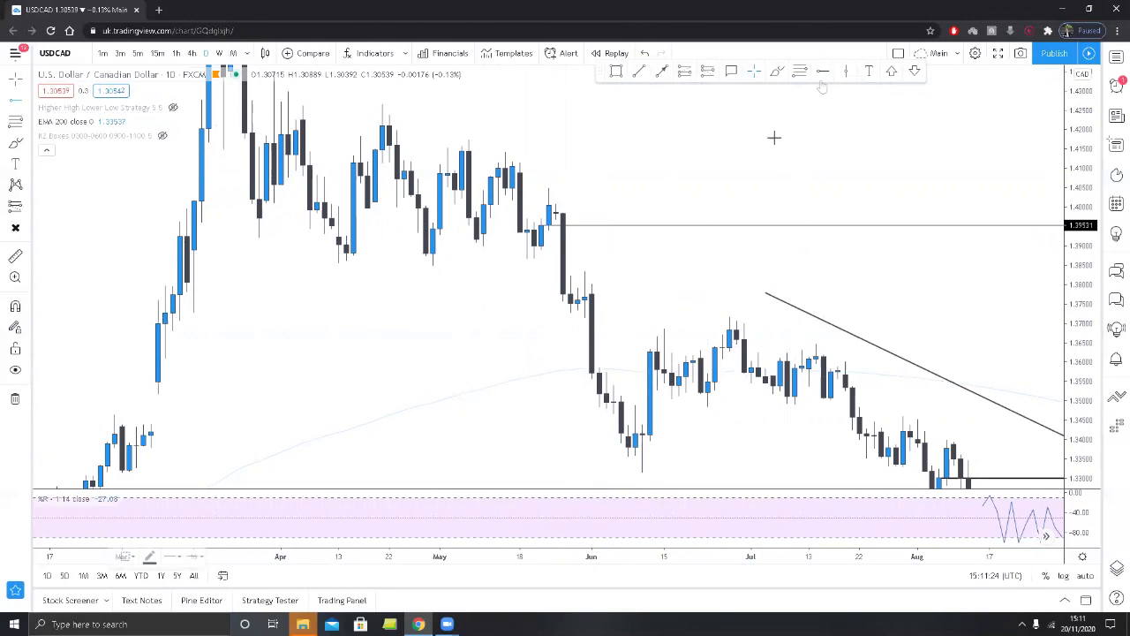
left_click(578, 300)
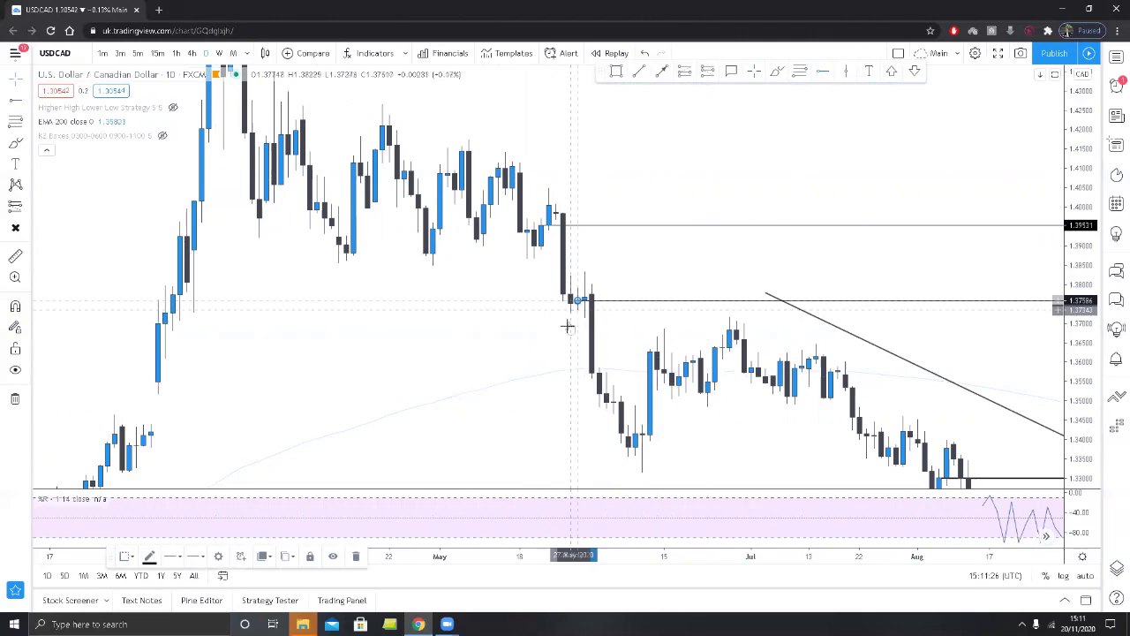
mouse_move(625, 302)
left_mouse_down()
mouse_move(609, 305)
mouse_move(621, 301)
left_mouse_up()
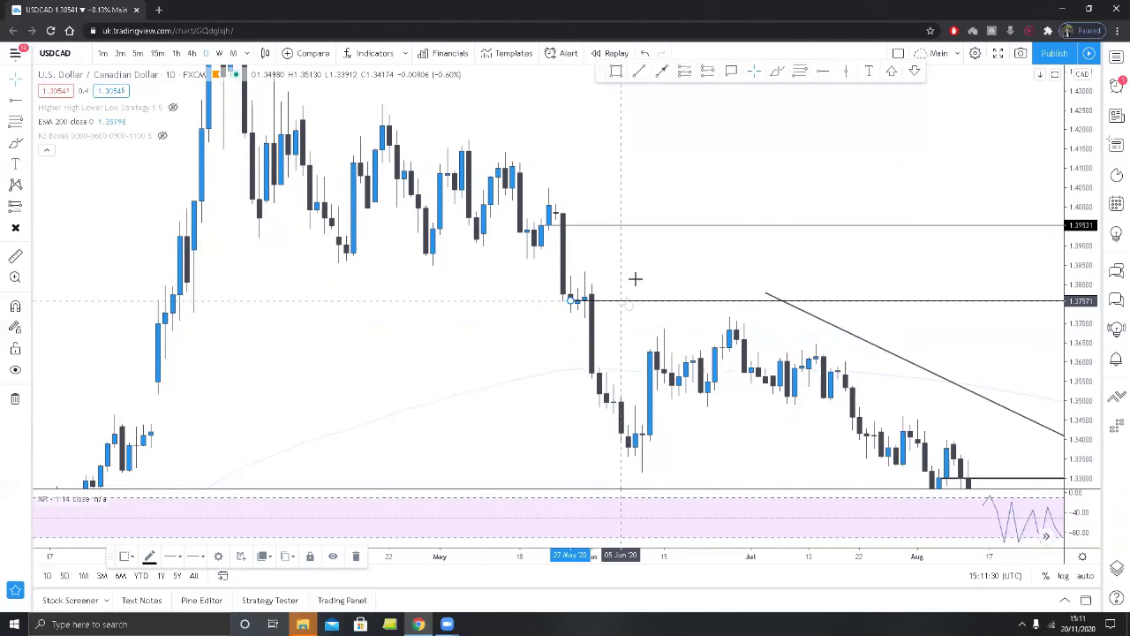
left_click(651, 272)
left_click_drag(618, 302, 617, 317)
left_click(641, 267)
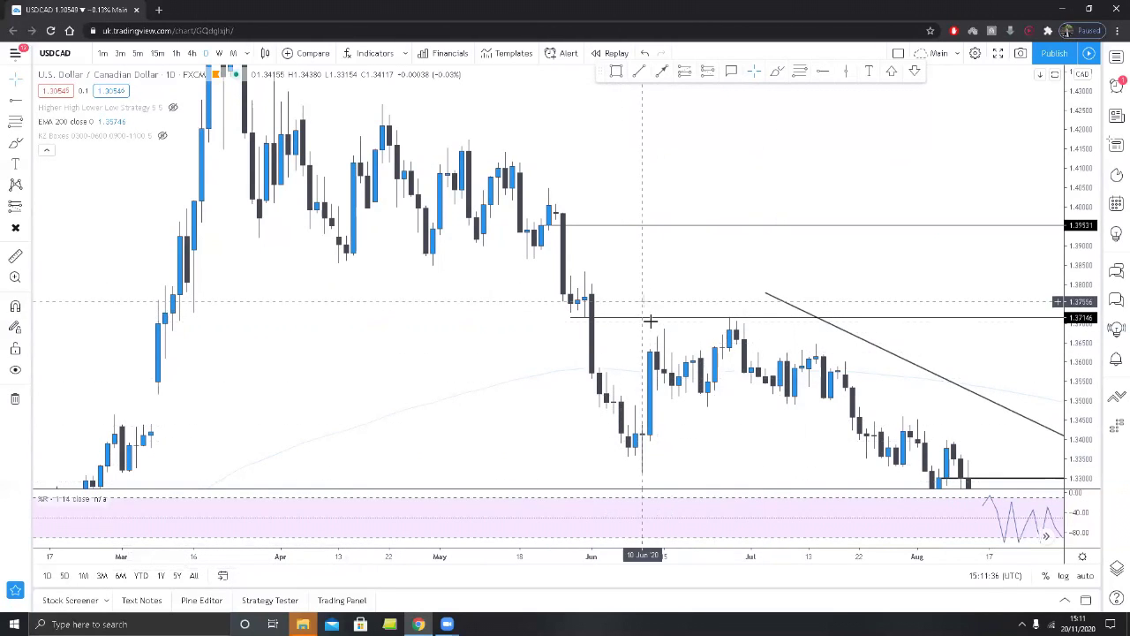
left_click(628, 227)
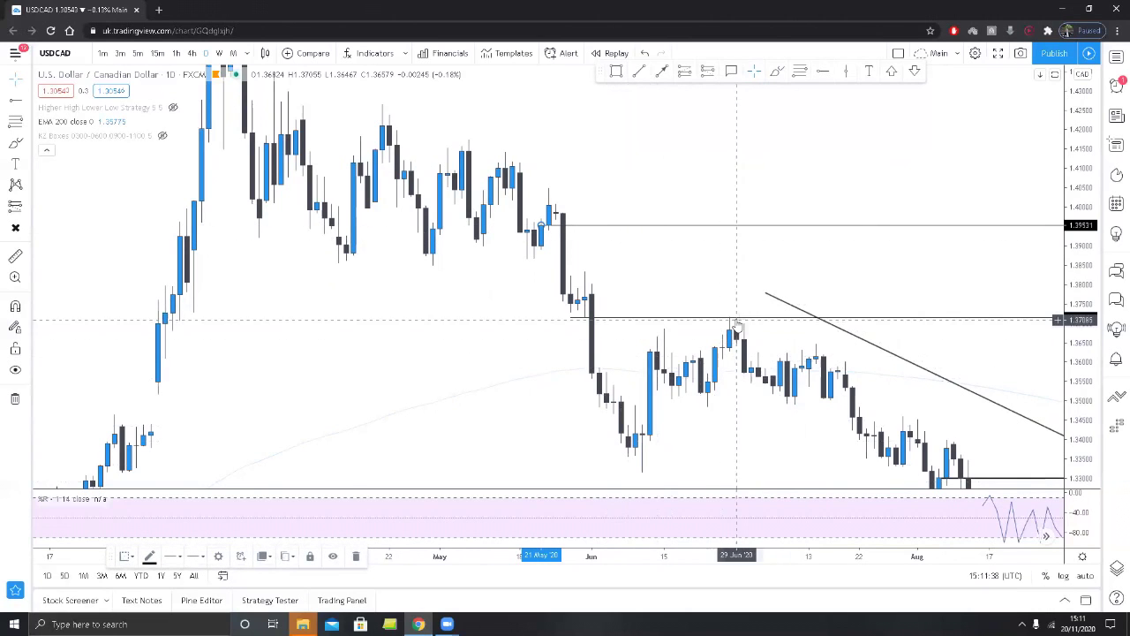
- Add a horizontal ray at 1.36371 from the late-June candle and box its mid-July retest with a small rectangle
left_click_drag(694, 280, 611, 281)
left_click_drag(663, 380, 533, 361)
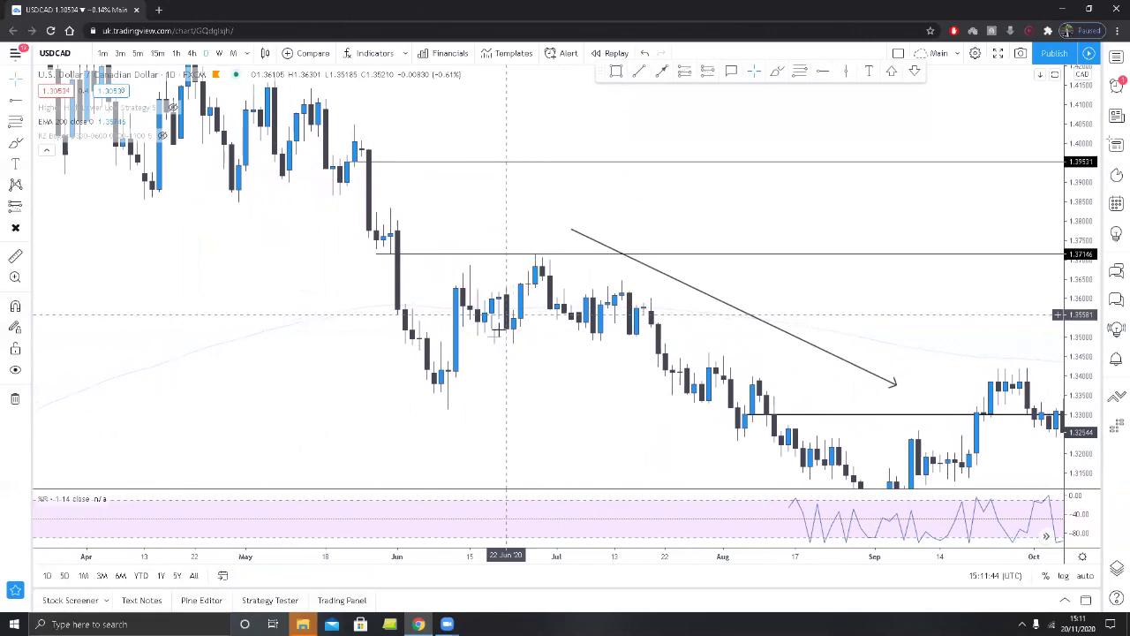
key("Right")
key("Right")
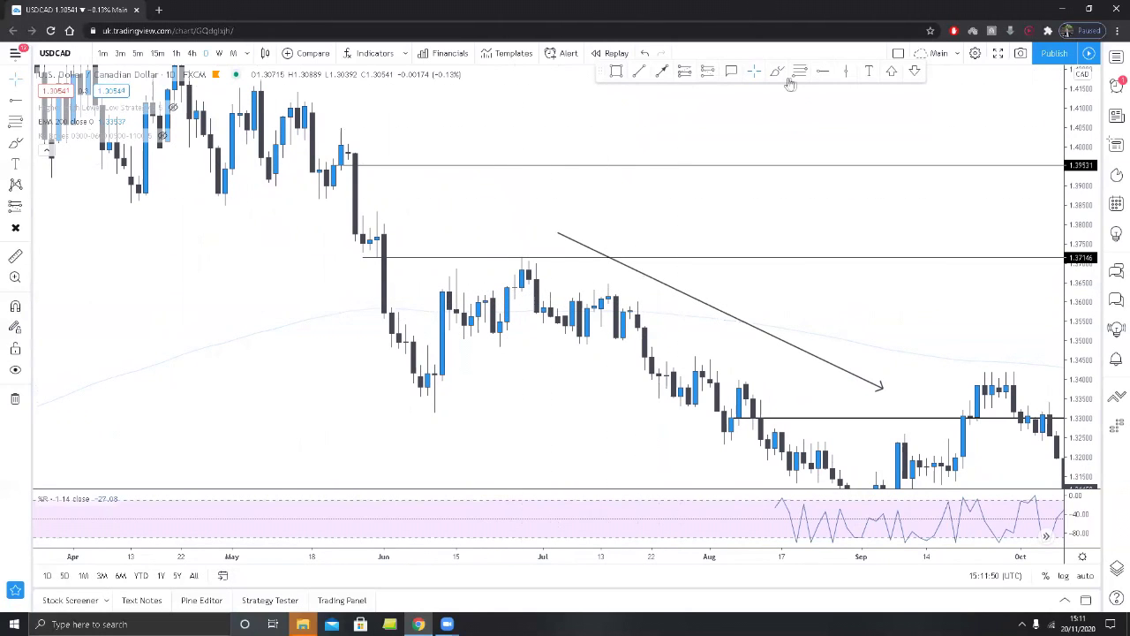
left_click(822, 71)
left_click(515, 288)
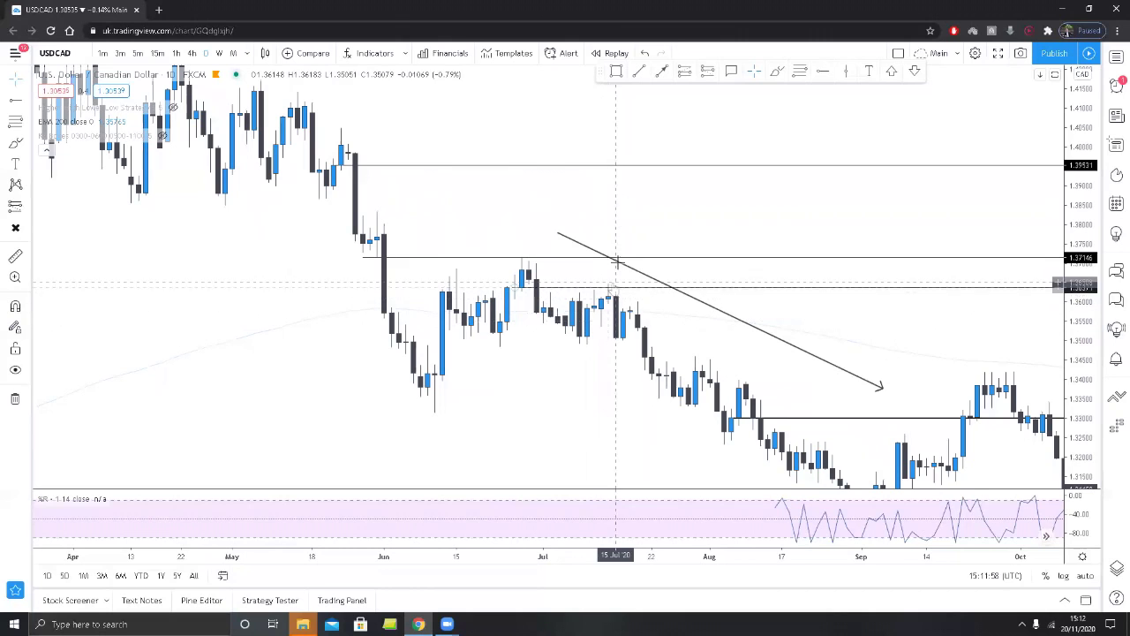
left_click(616, 71)
left_click_drag(594, 281, 623, 293)
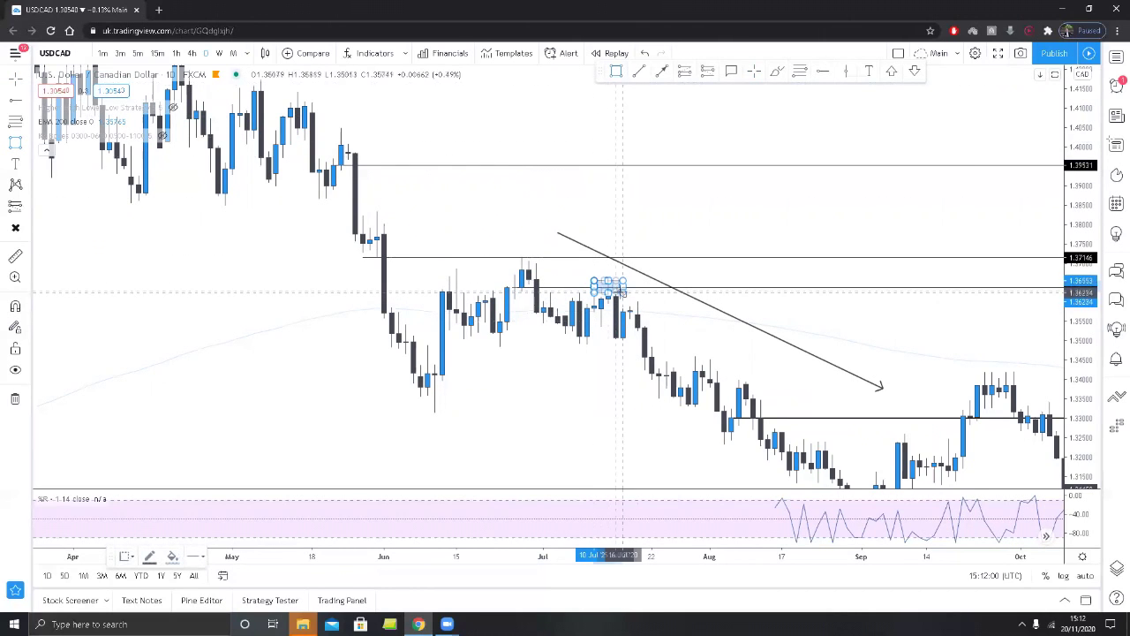
- Add a horizontal ray from the 16 July candle and position it at 1.35748
left_click_drag(744, 366, 668, 313)
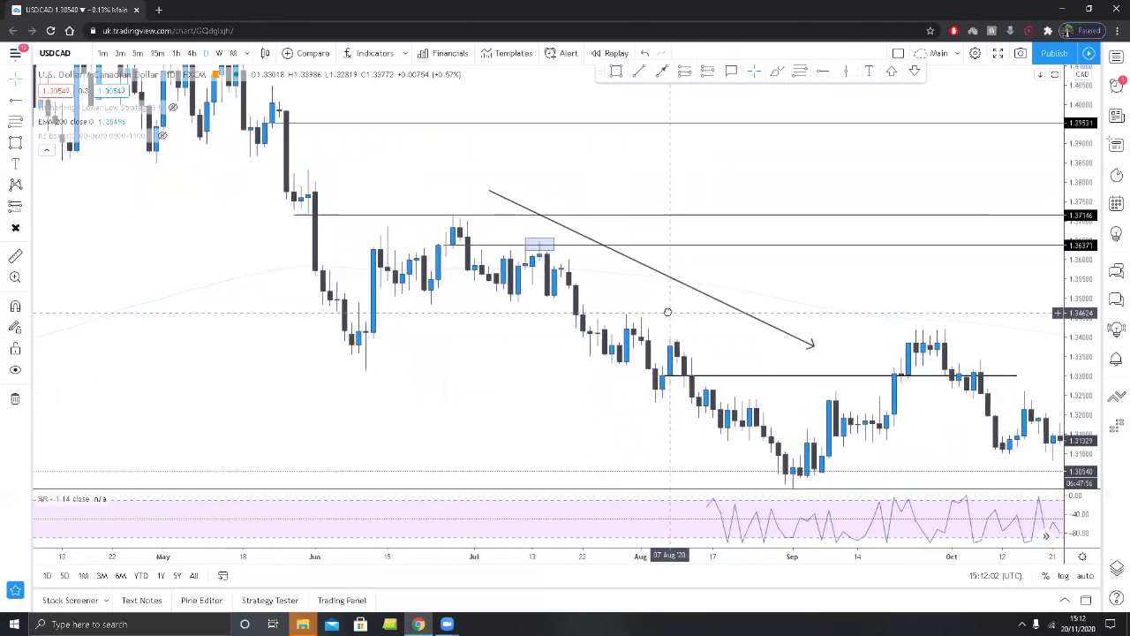
left_click(825, 71)
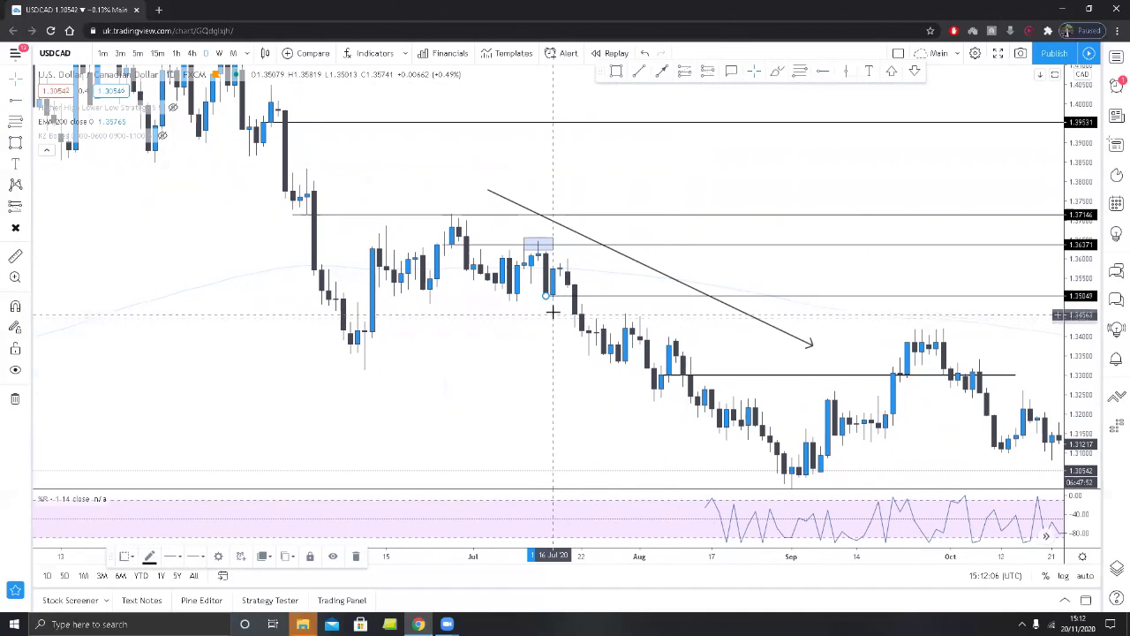
left_click(568, 269)
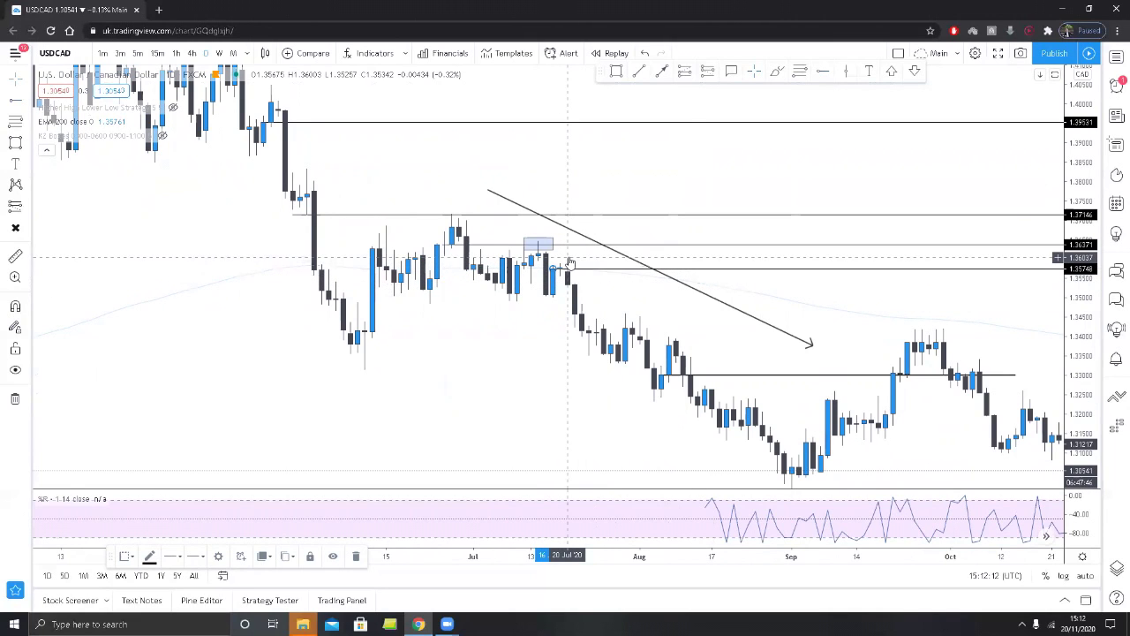
- Add a horizontal ray at 1.33348 from the 30 July candle and box the early-August retest above it with a rectangle
left_click_drag(633, 340, 575, 326)
left_click(821, 73)
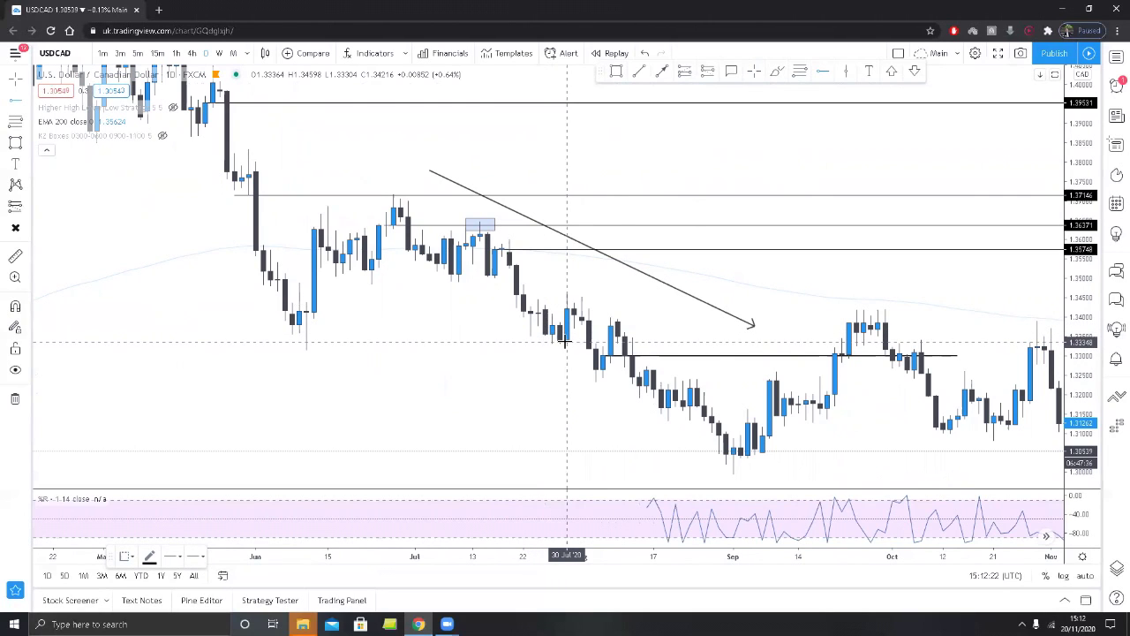
key("alt+h")
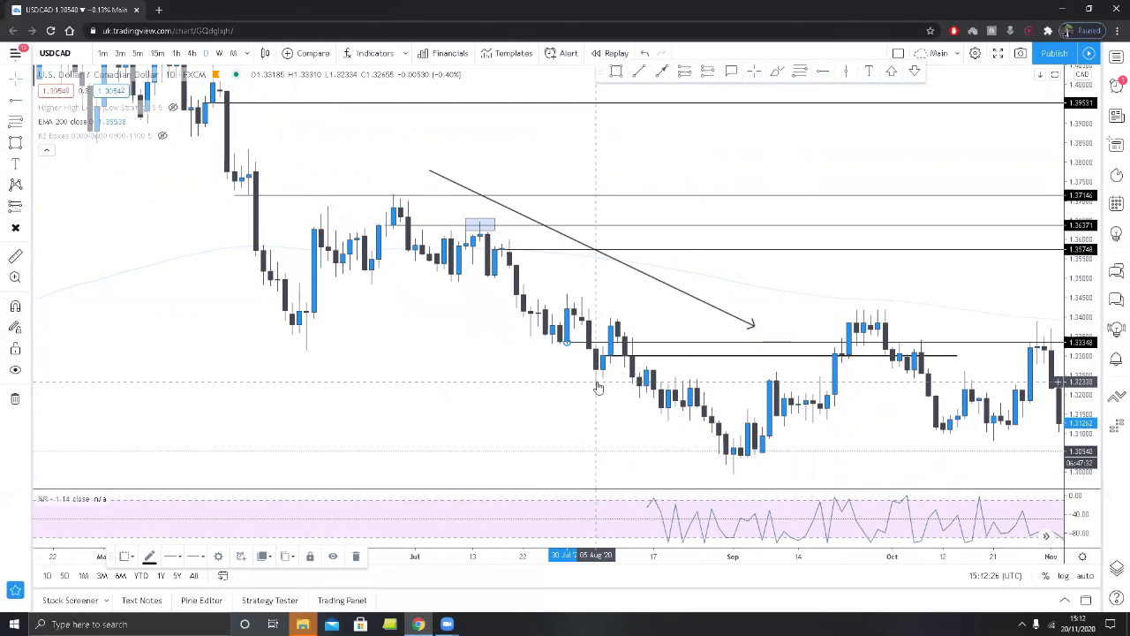
key("alt+shift+r")
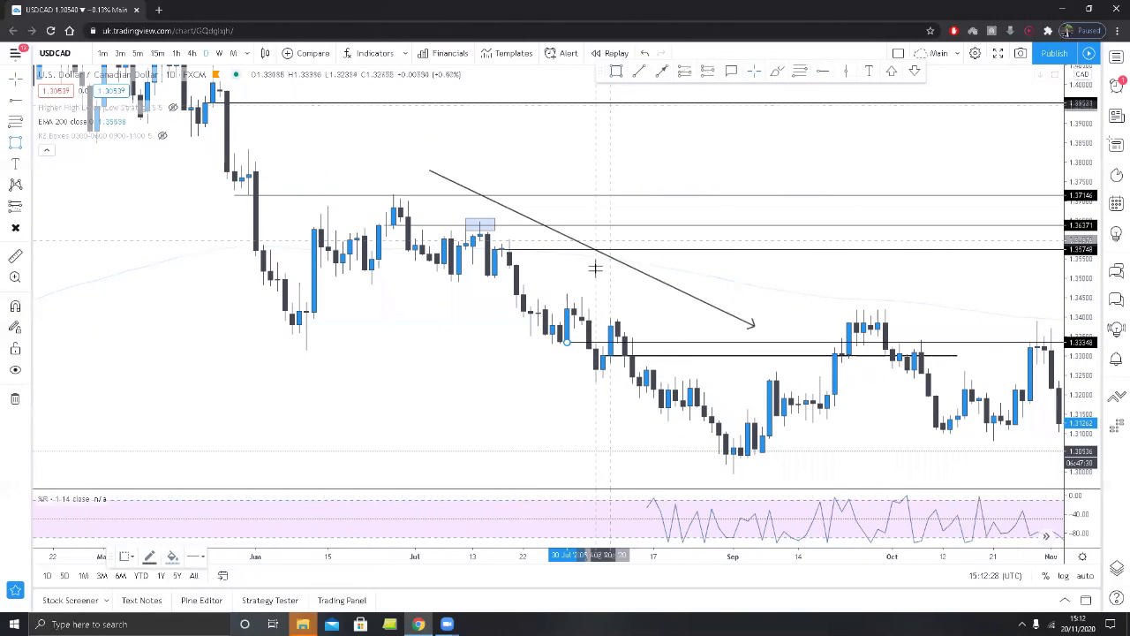
left_click(625, 339)
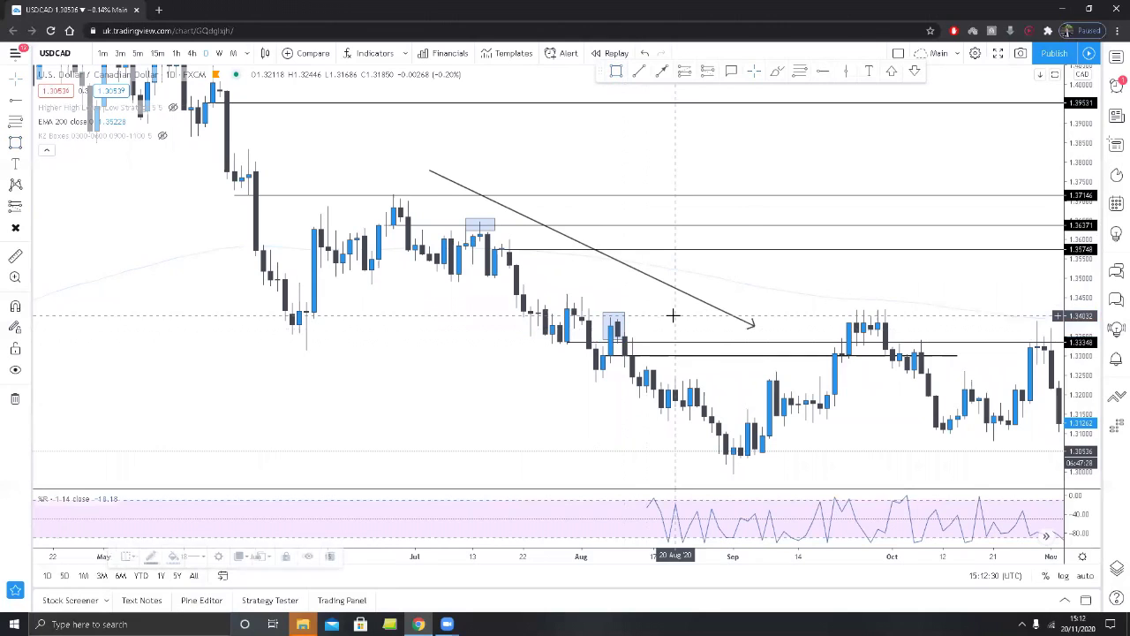
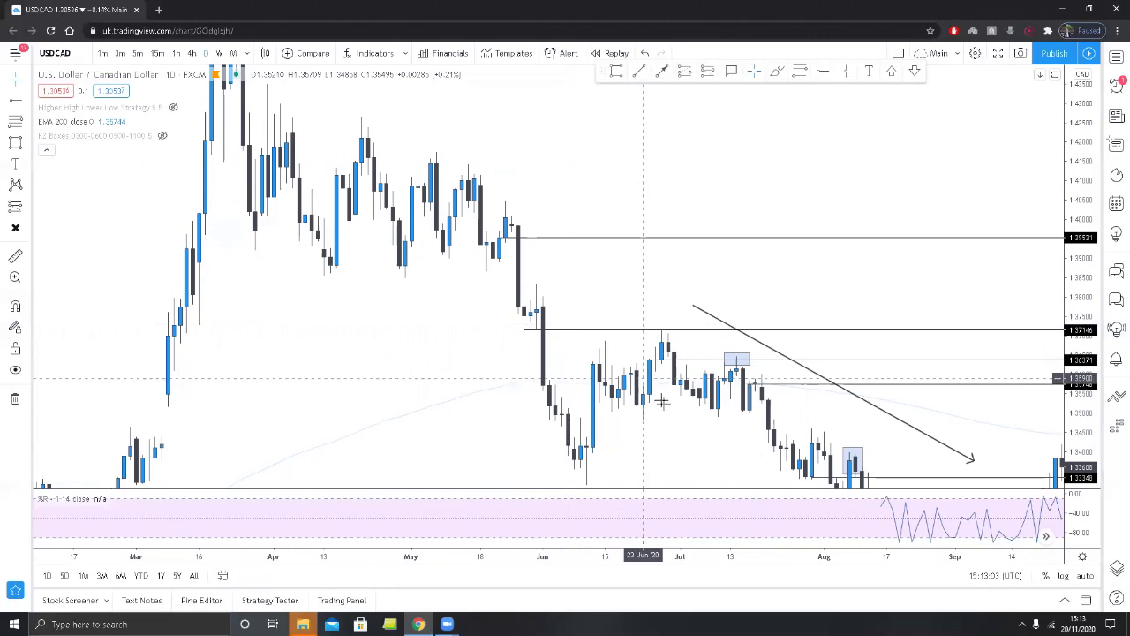
- Remove all drawings from the USDCAD daily chart and bring the price action from June to November into view
left_click(13, 398)
left_click_drag(608, 465, 438, 364)
left_click_drag(537, 401, 431, 386)
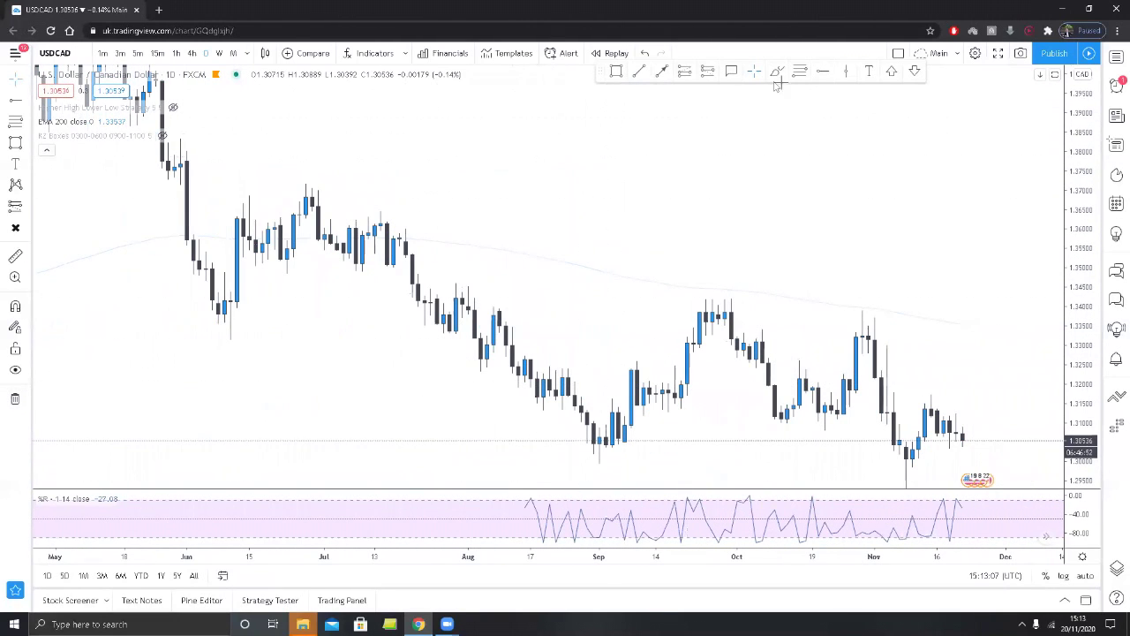
- Draw a rising line from the early-September low to the early-October candles
left_click(821, 74)
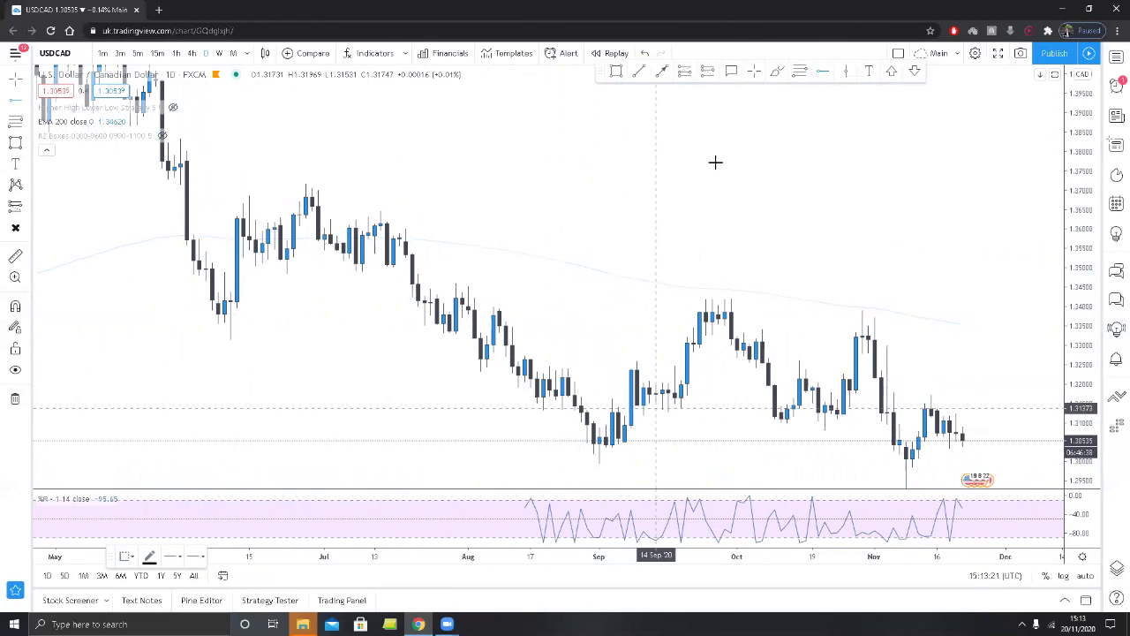
left_click_drag(600, 466, 753, 351)
left_click(768, 298)
- Add horizontal rays at 1.31768 from 16 September and 1.31251 from early September, and delete them along with the rising line
left_click(827, 72)
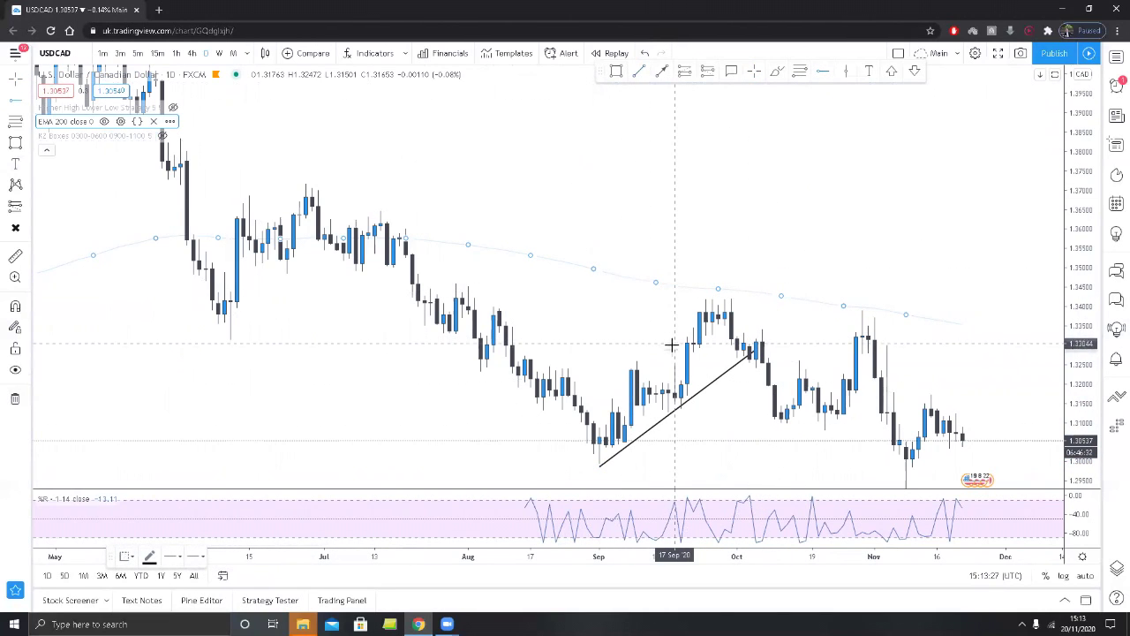
left_click(671, 393)
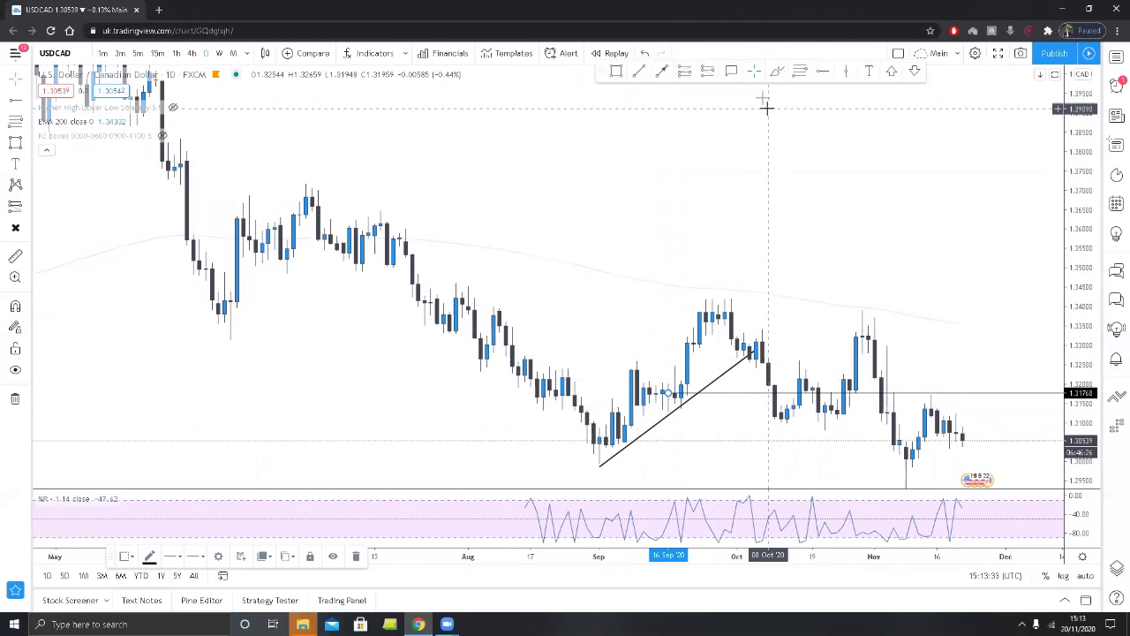
left_click(826, 75)
left_click(615, 413)
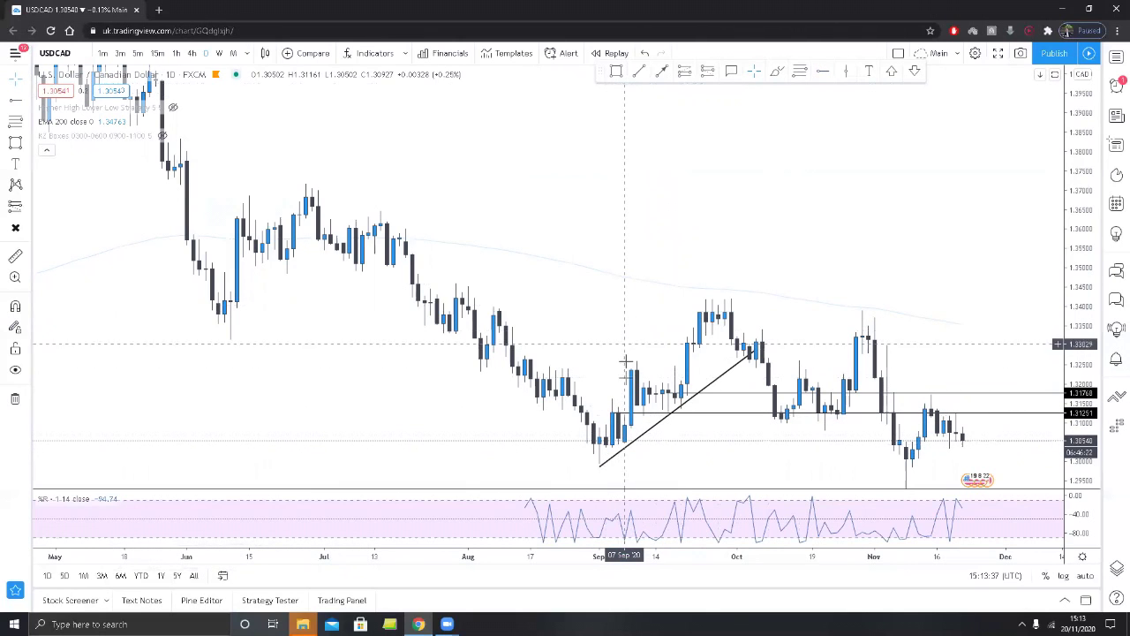
left_click(727, 413)
key("Delete")
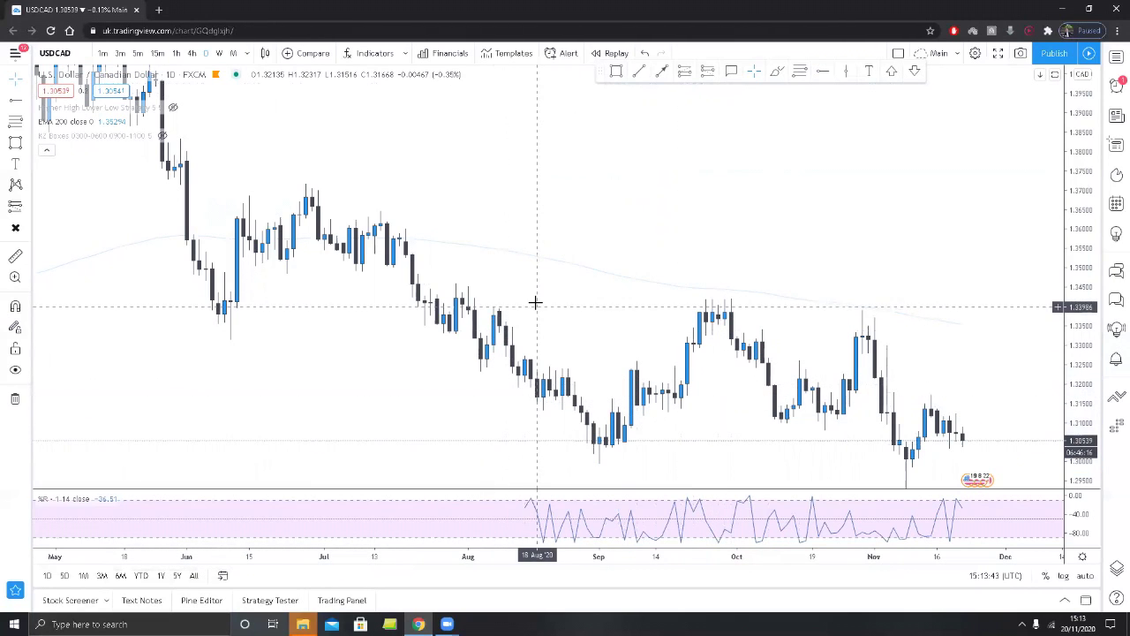
- Add a horizontal ray at 1.33363 from the low of the late-July candles
left_click(823, 73)
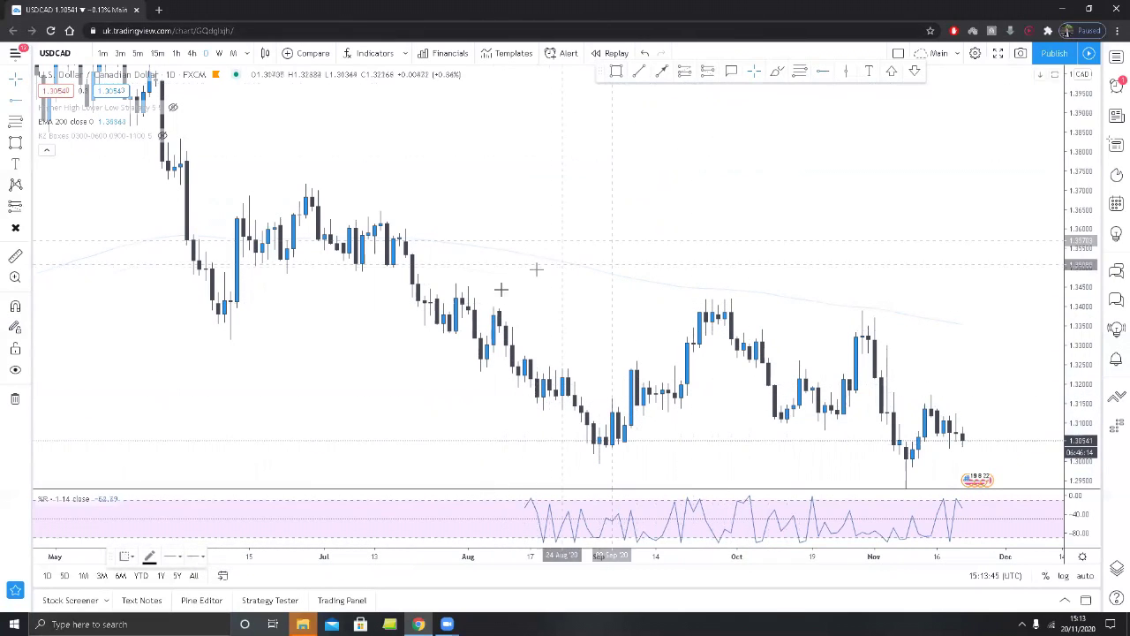
left_click(456, 332)
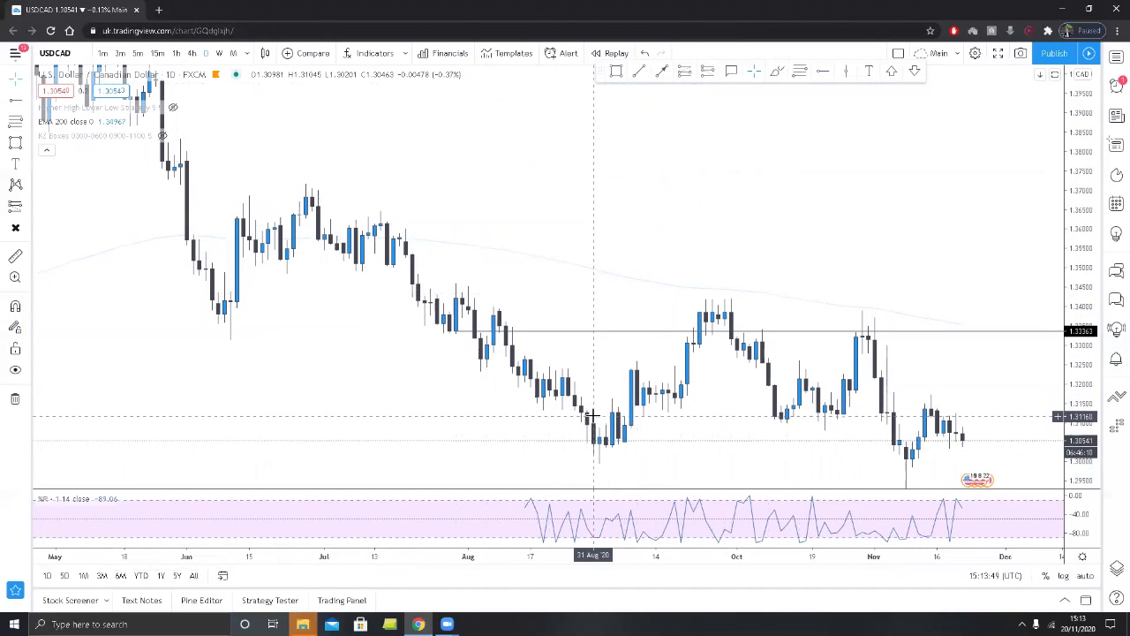
left_click_drag(759, 237, 664, 247)
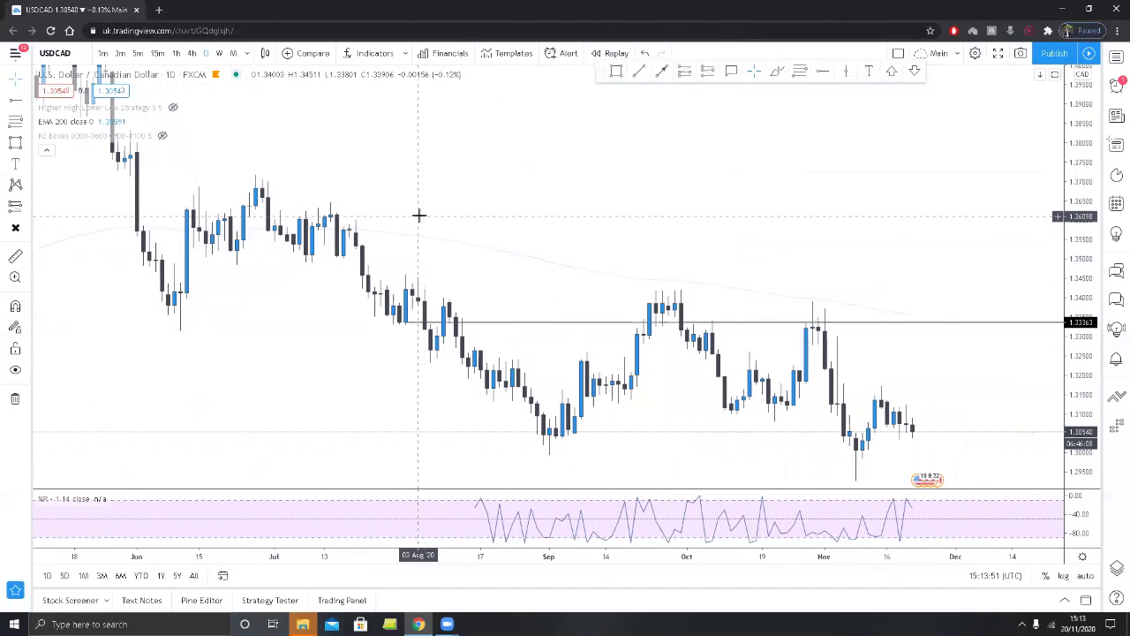
- Add a second horizontal ray from the 6 August candle and position it at 1.33014
left_click(821, 72)
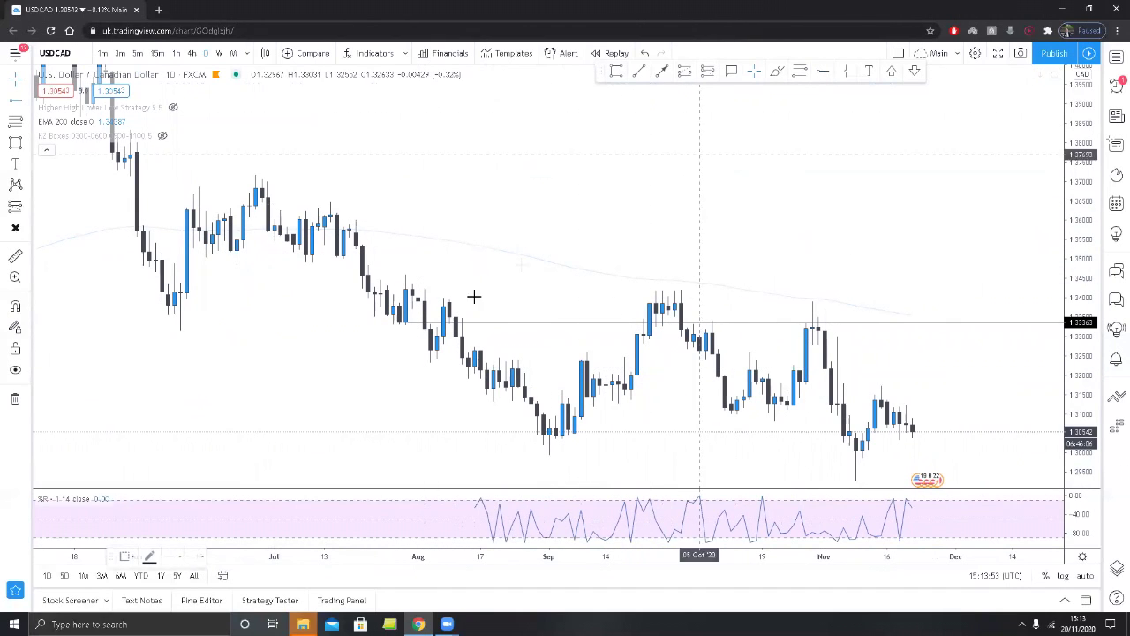
left_click(495, 334)
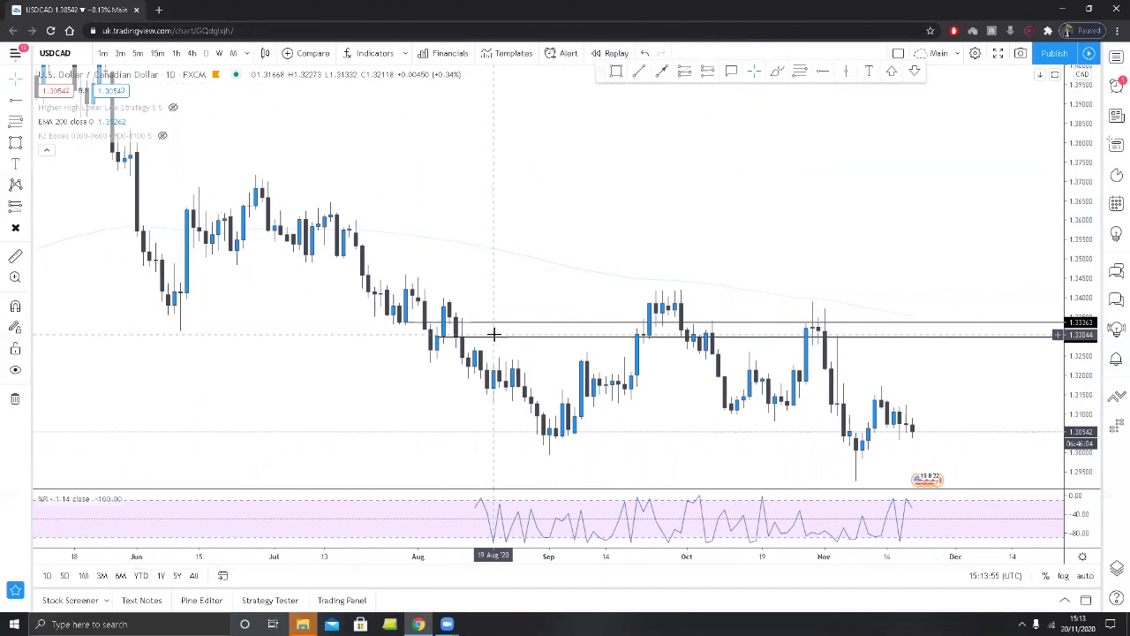
left_click(495, 337)
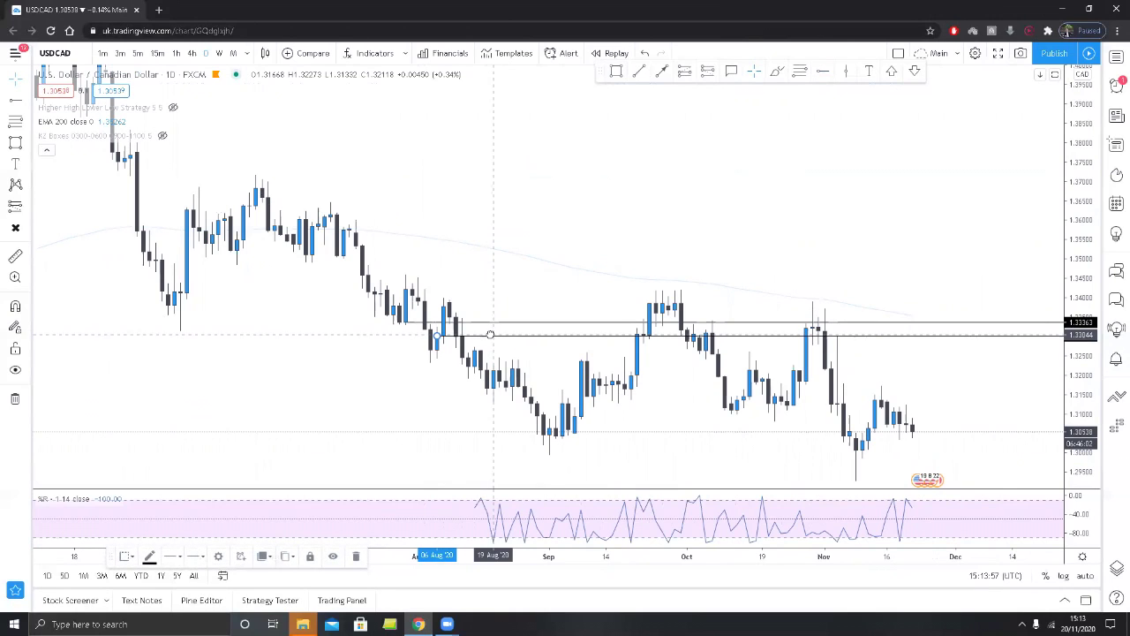
left_click(531, 267)
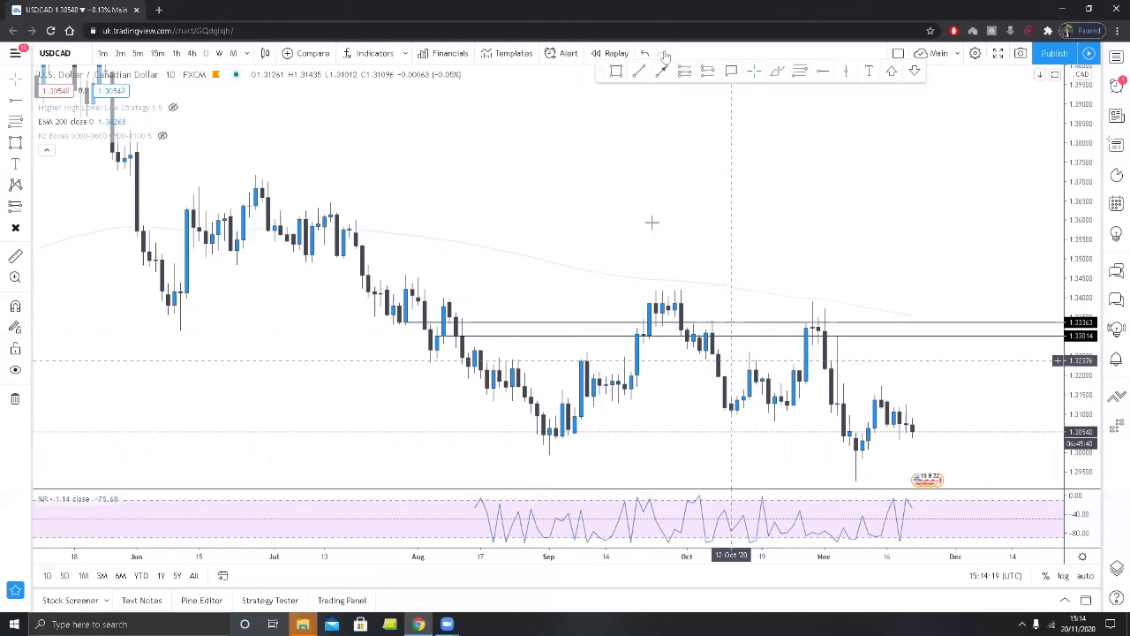
- Start a bar replay from late September 2020 and switch the chart to the 4-hour timeframe
left_click(615, 53)
left_click(670, 199)
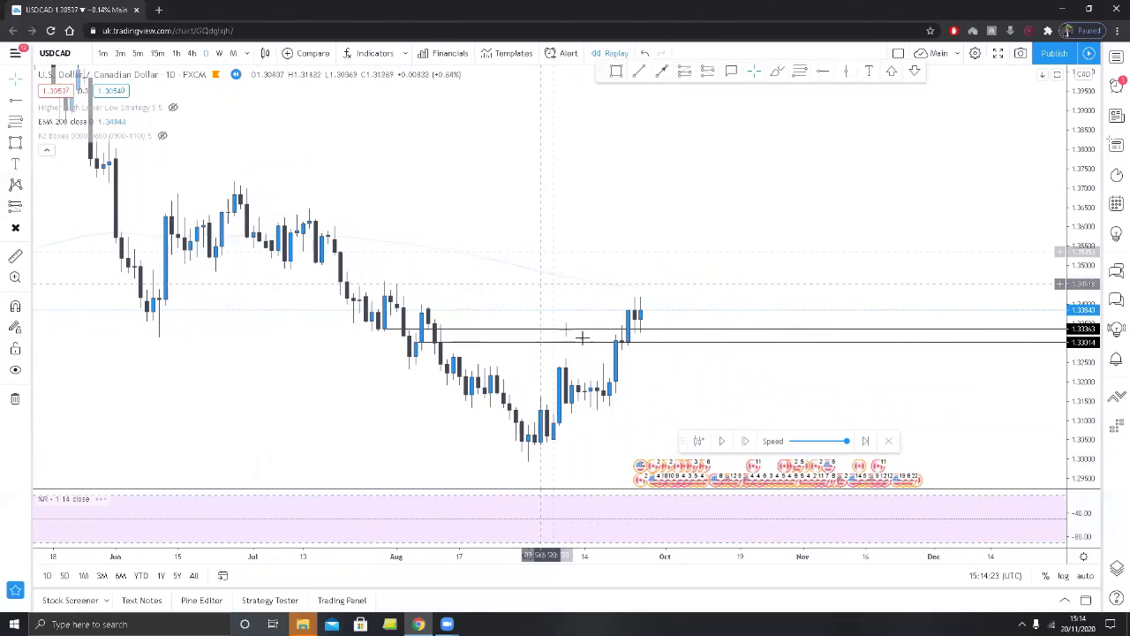
left_click(192, 53)
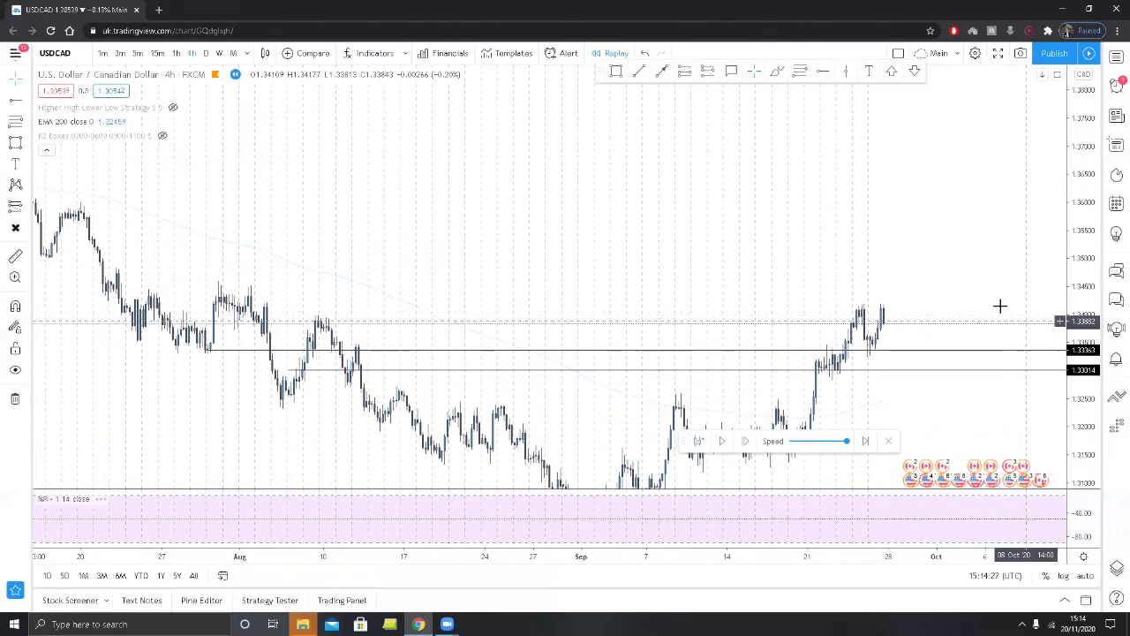
scroll(999, 305, "up", 5)
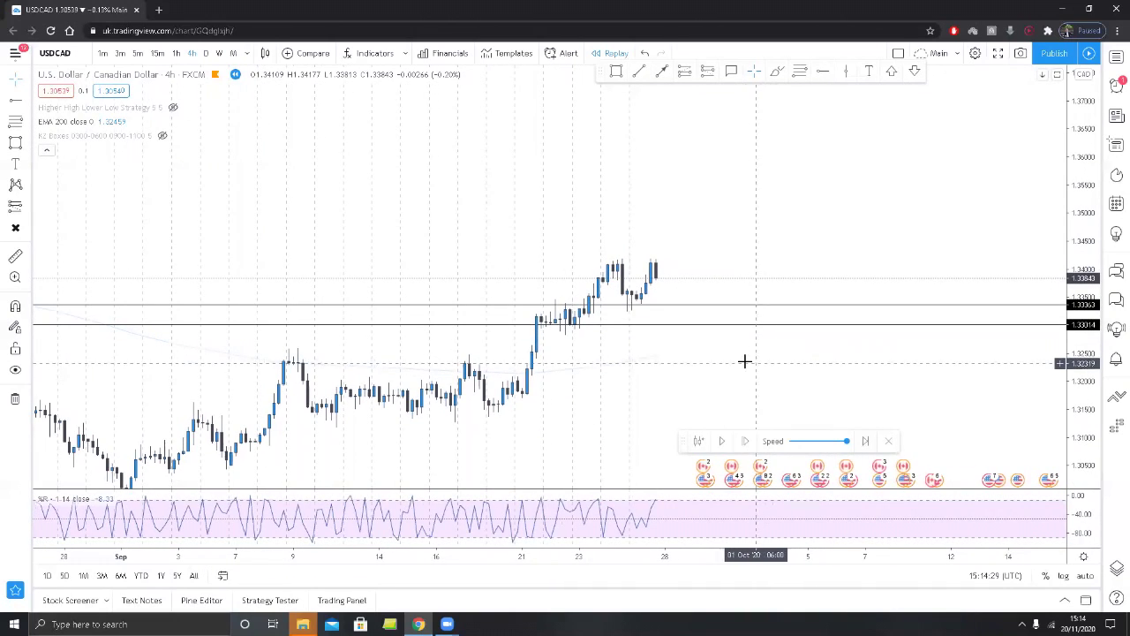
left_click_drag(727, 362, 704, 368)
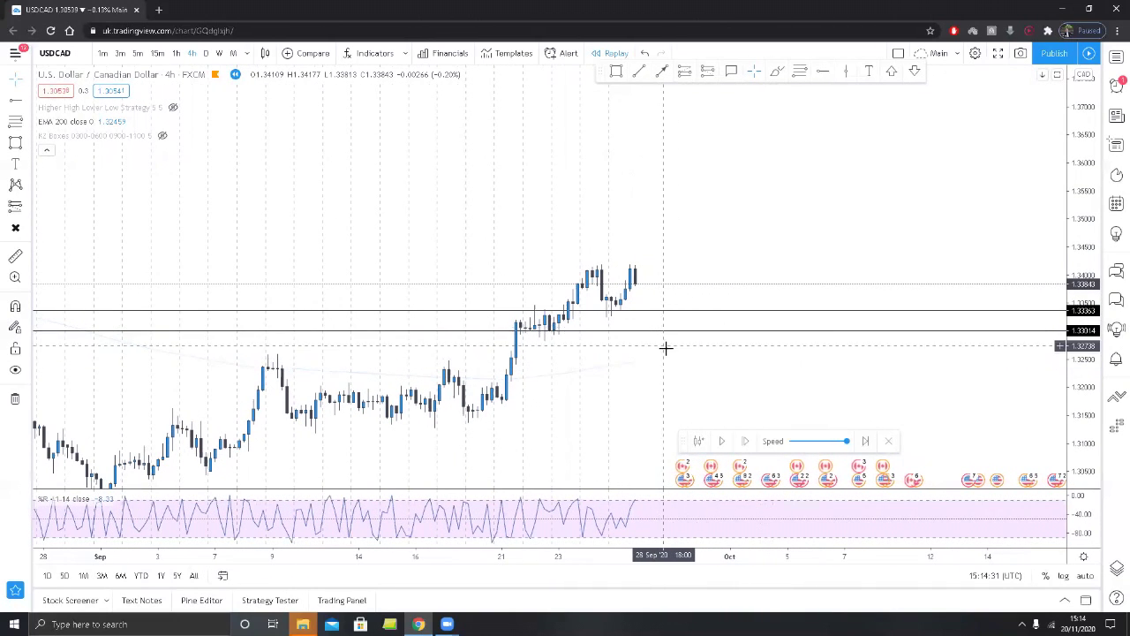
- Mark the two late-September highs and the pullback low on the 1.33363 ray with thin rectangles
left_click(616, 70)
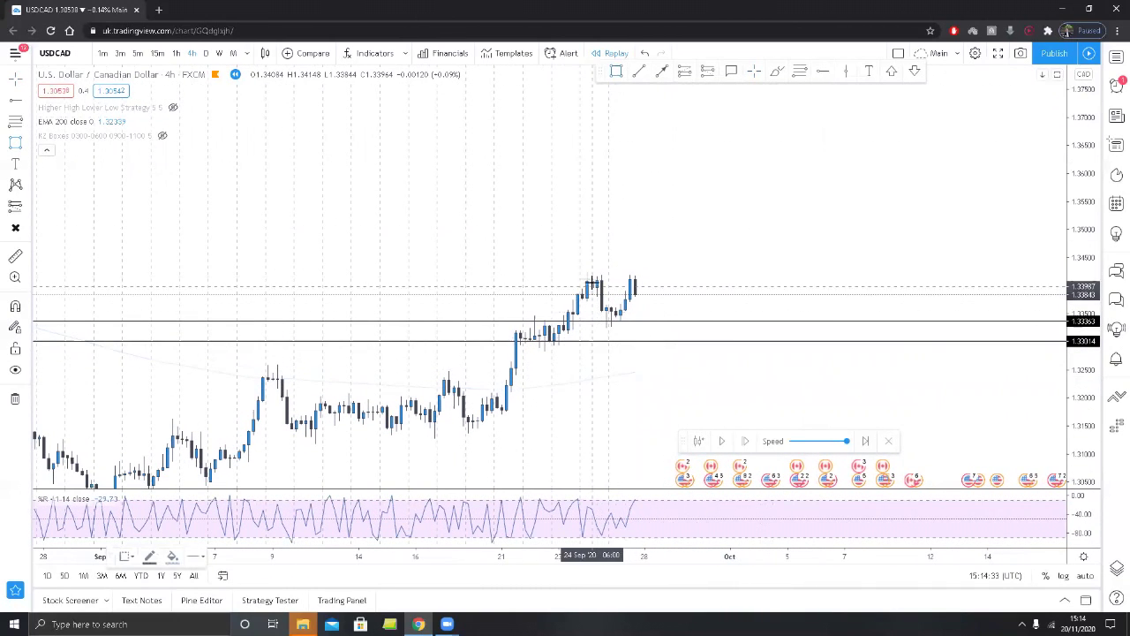
left_click_drag(588, 277, 653, 269)
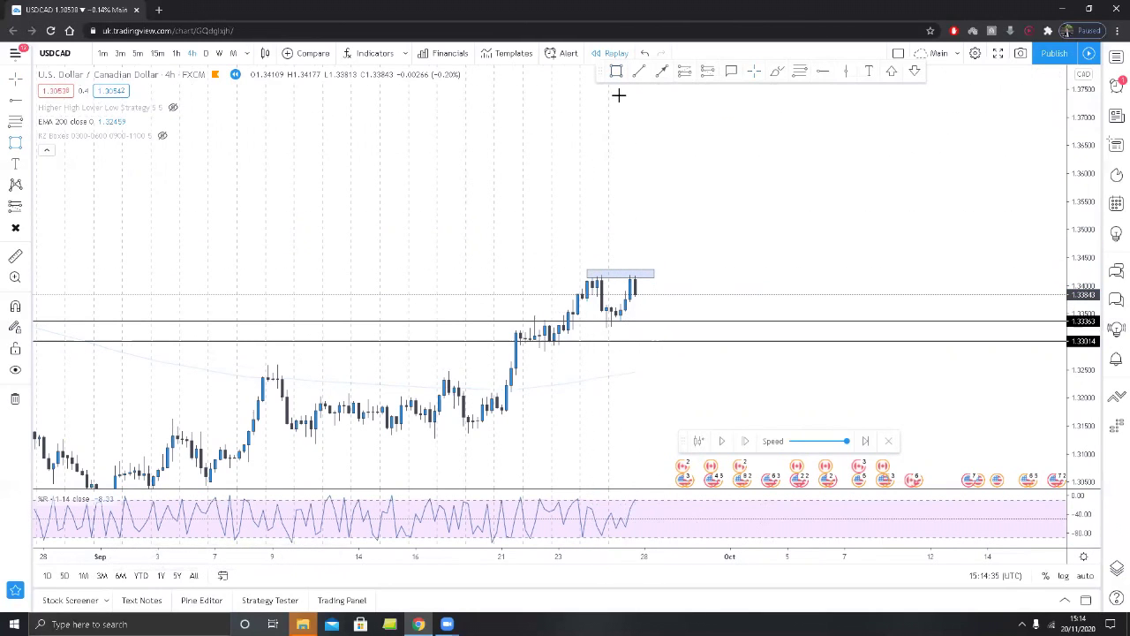
left_click_drag(566, 325, 673, 324)
scroll(782, 341, "down", 5)
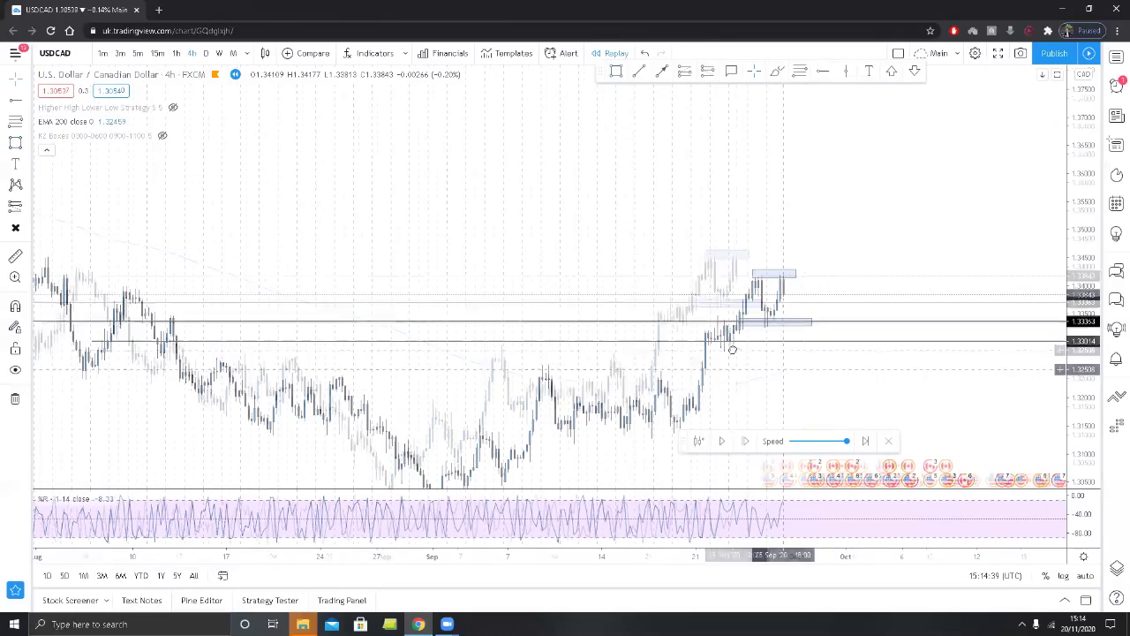
scroll(798, 366, "up", 3)
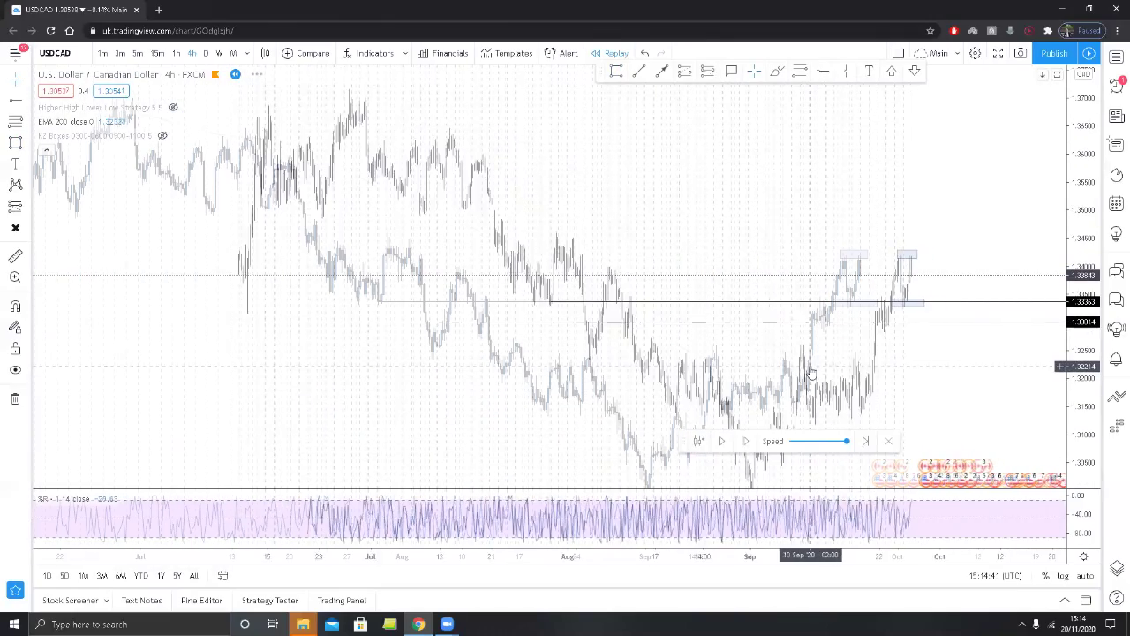
left_click_drag(801, 335, 759, 373)
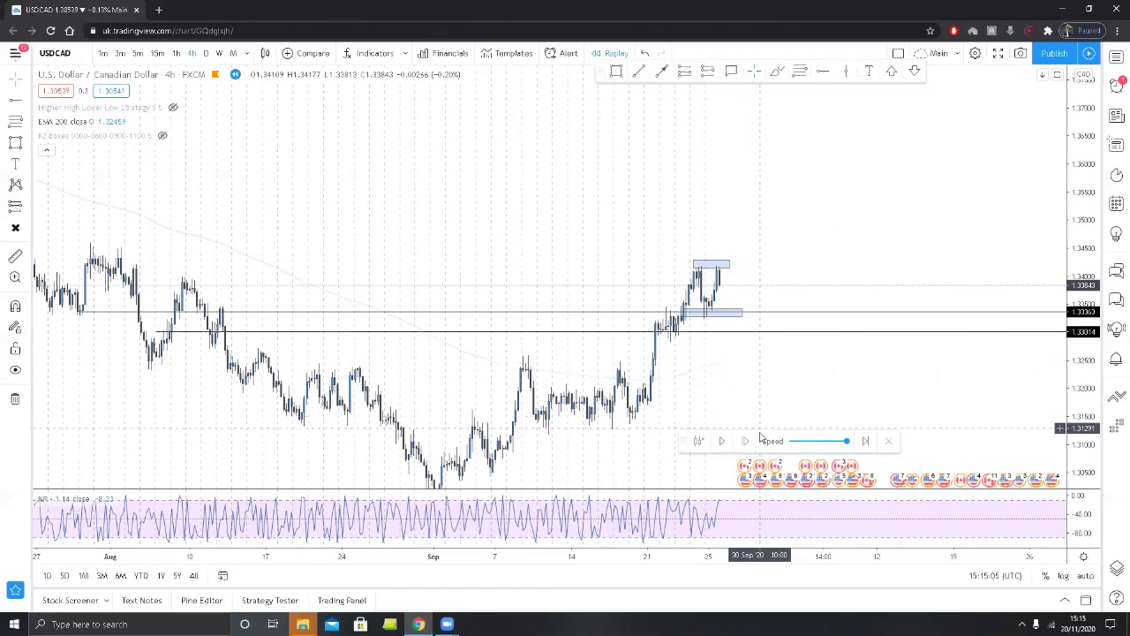
- Advance the replay candle by candle until price returns to the upper rectangle on 29 September
left_click(752, 441)
left_click(753, 441)
left_click(753, 442)
left_click(753, 442)
left_click(753, 441)
left_click(753, 441)
left_click(752, 441)
left_click(753, 441)
left_click(753, 441)
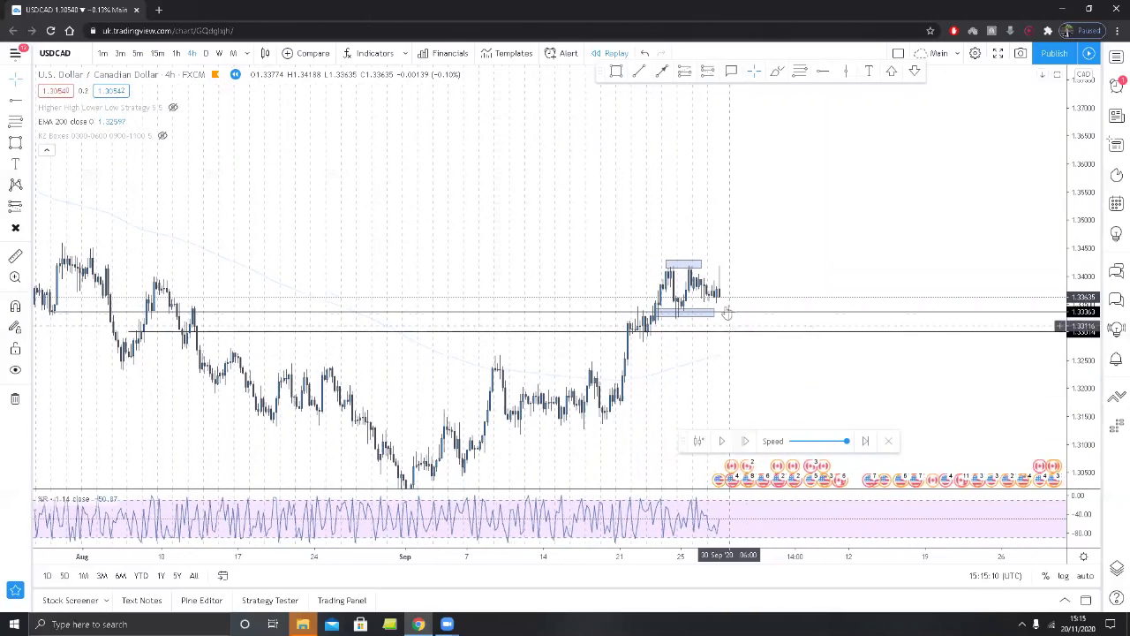
- Extend the upper and lower rectangles forward in time to the start of October
left_click(705, 265)
left_click_drag(704, 264, 741, 263)
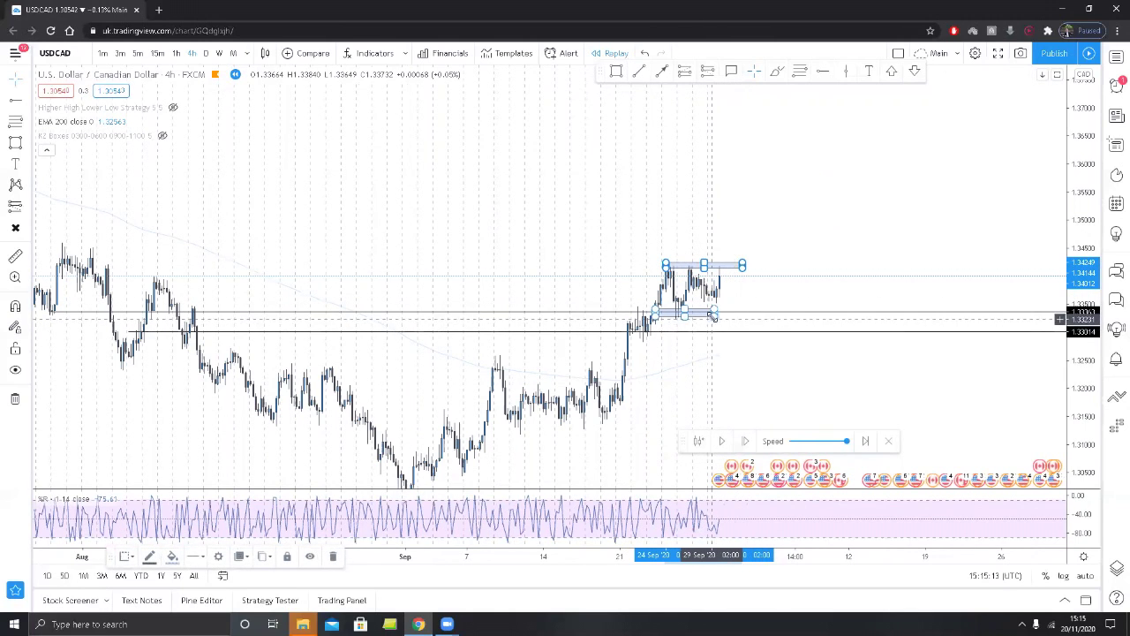
left_click_drag(714, 311, 765, 310)
left_click(783, 285)
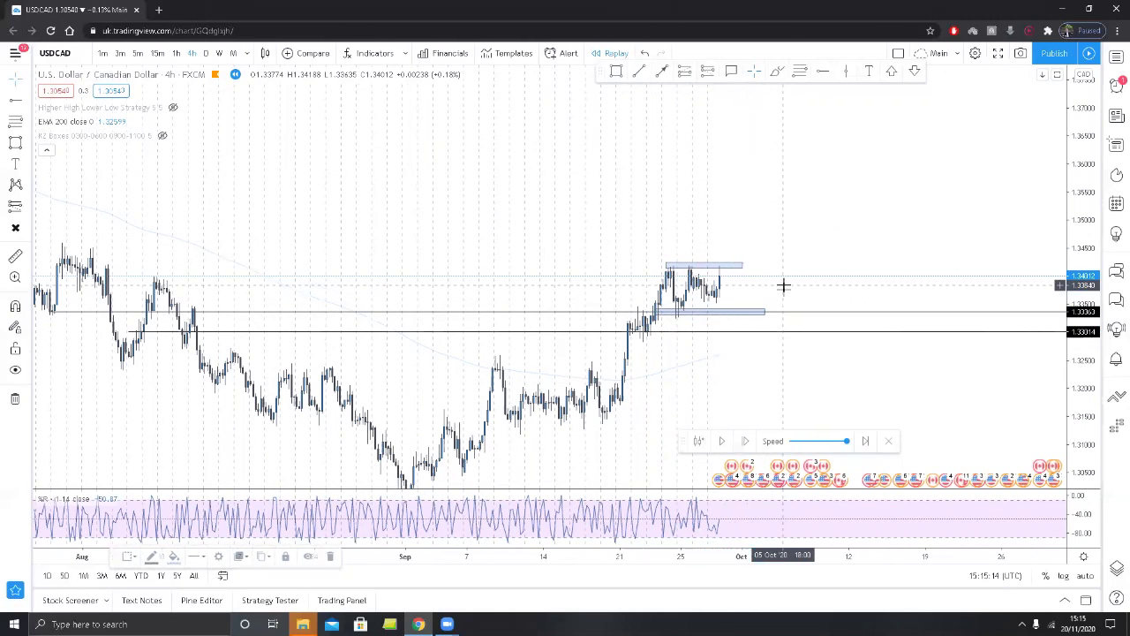
- Step the replay forward through the break below the lower rectangle and one more candle on 30 September
left_click(745, 441)
left_click(745, 441)
left_click(746, 441)
left_click(745, 442)
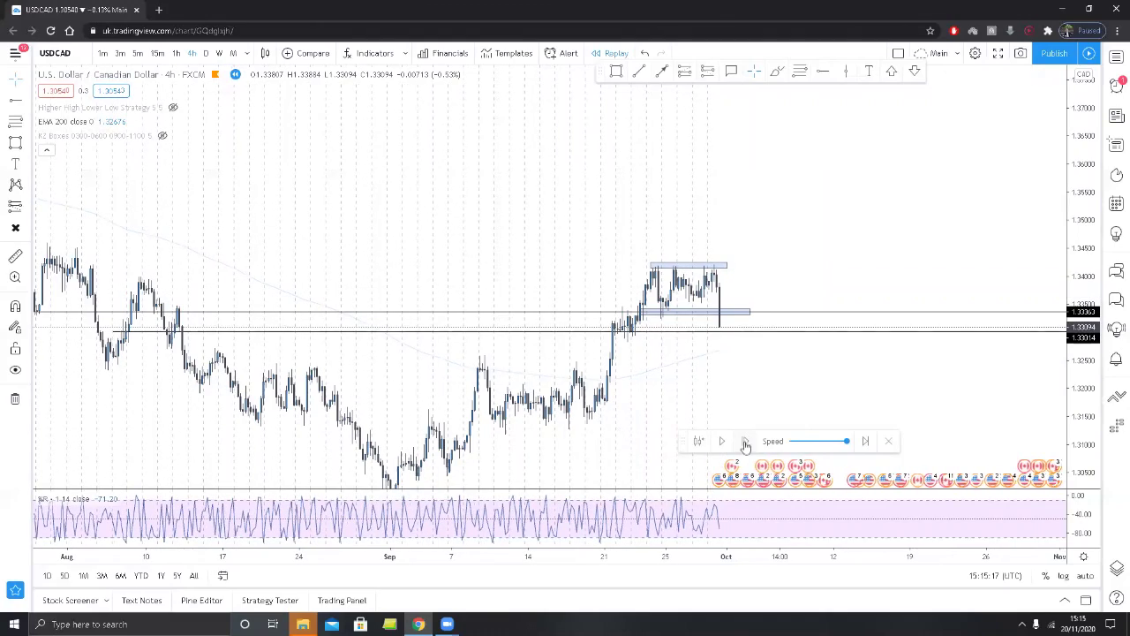
scroll(832, 268, "down", 2)
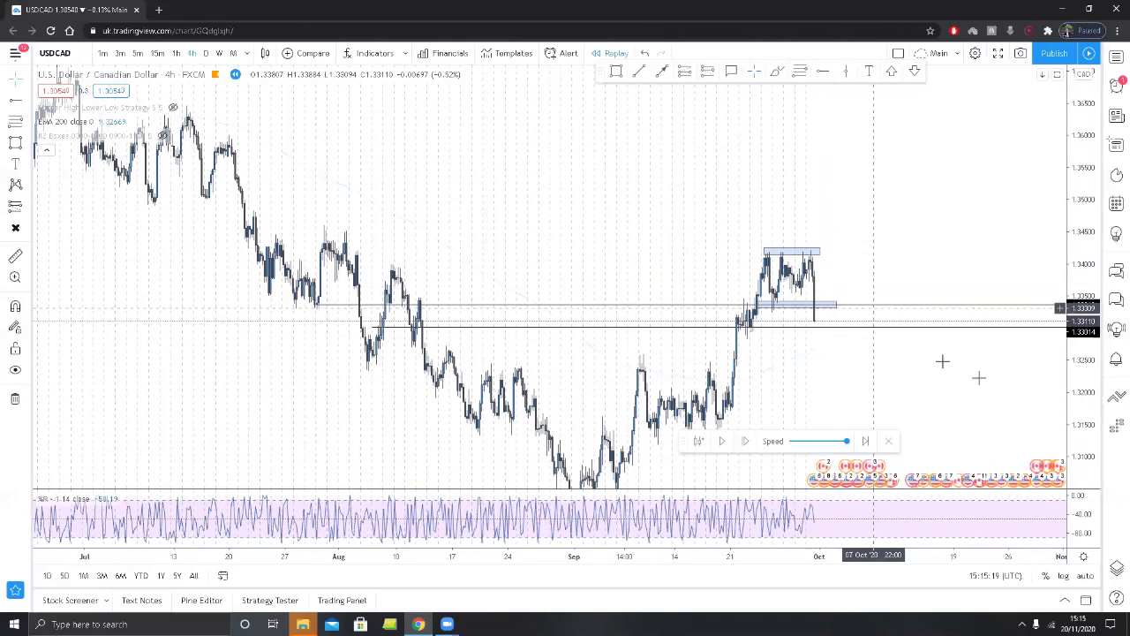
scroll(880, 257, "up", 5)
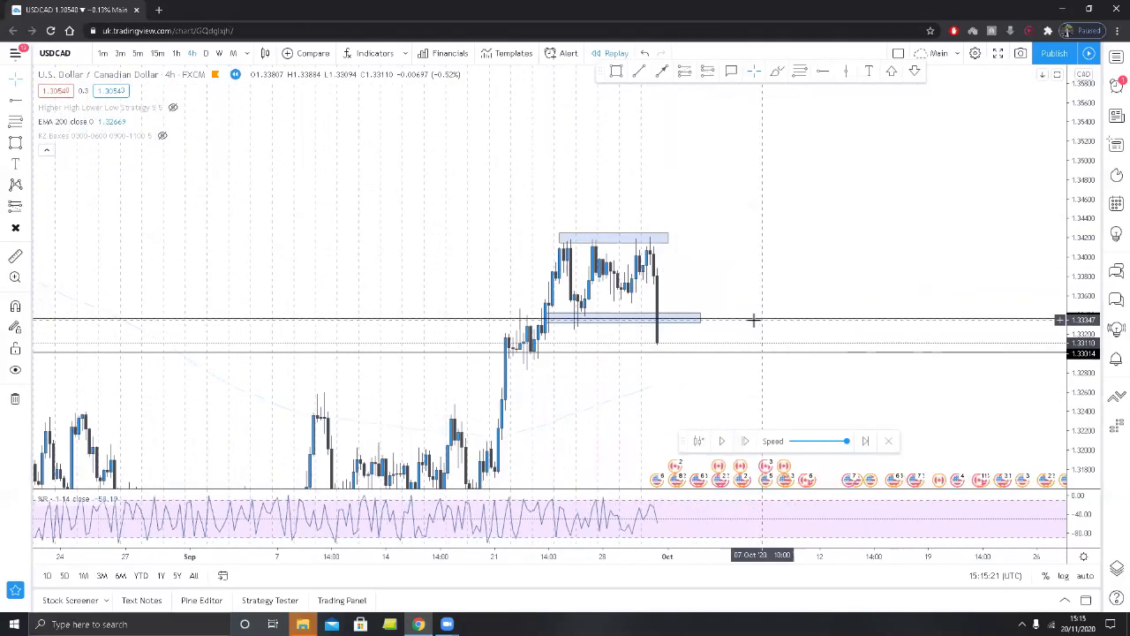
scroll(754, 320, "up", 1)
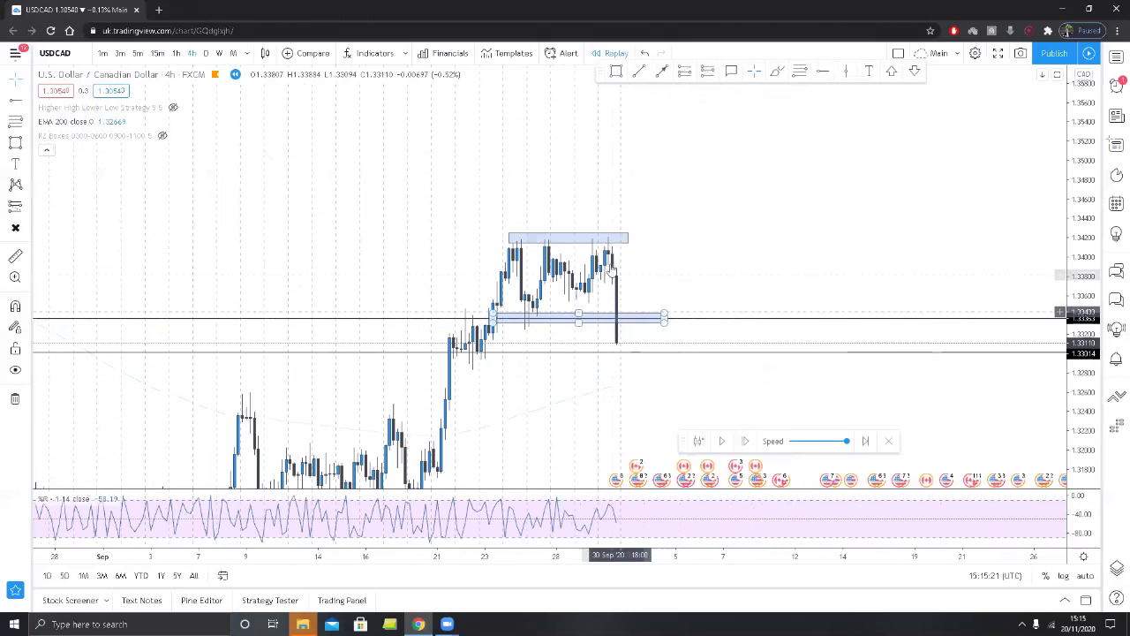
left_click(746, 441)
left_click(746, 442)
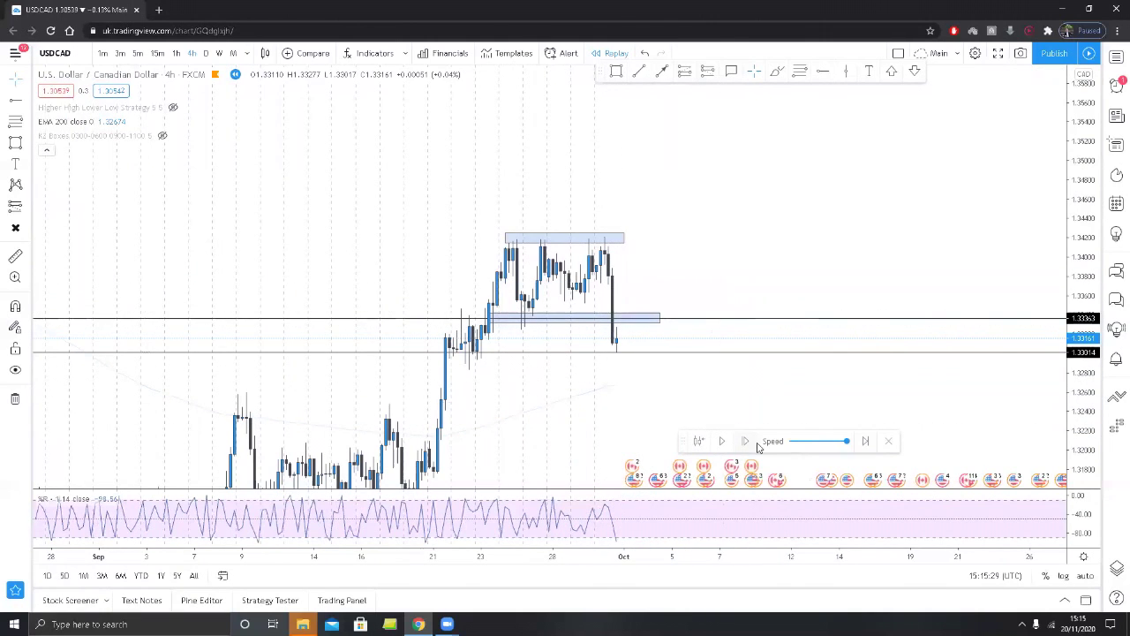
- Place a short position with its entry at 1.33158 after the last replay candle and set its stop level to 1.33597
left_click(709, 72)
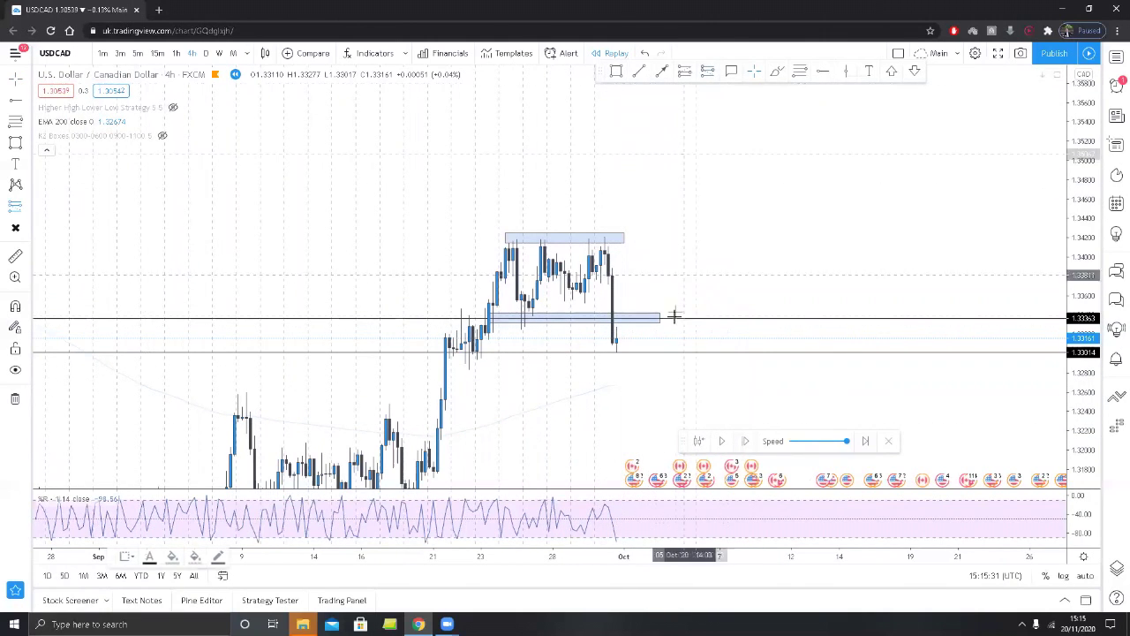
left_click(618, 338)
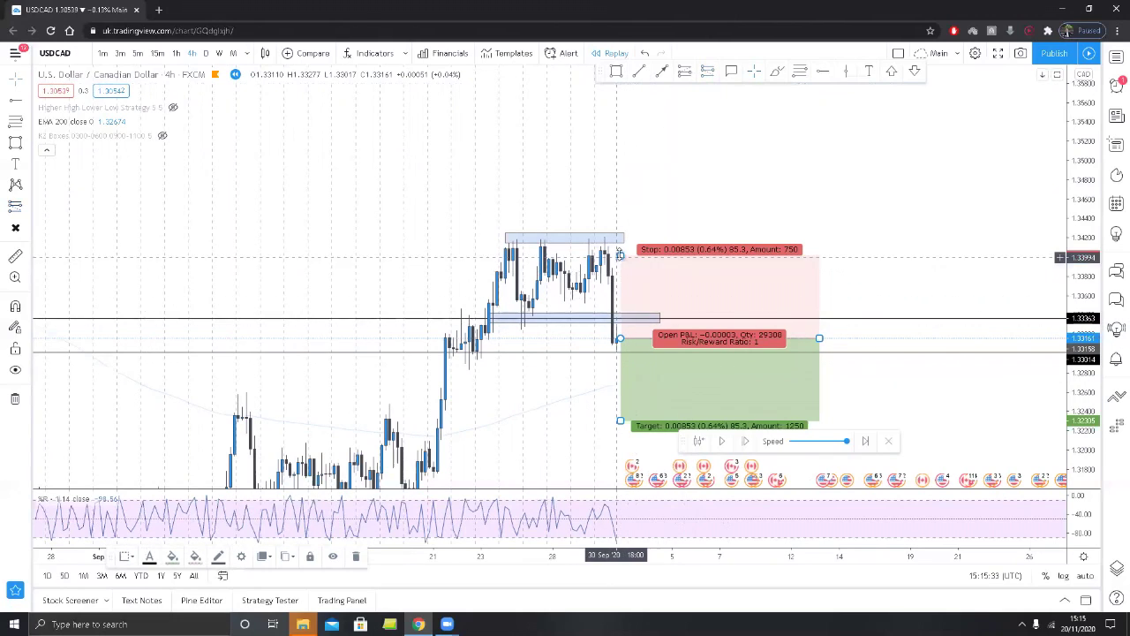
left_click_drag(621, 253, 625, 292)
left_click_drag(645, 245, 648, 221)
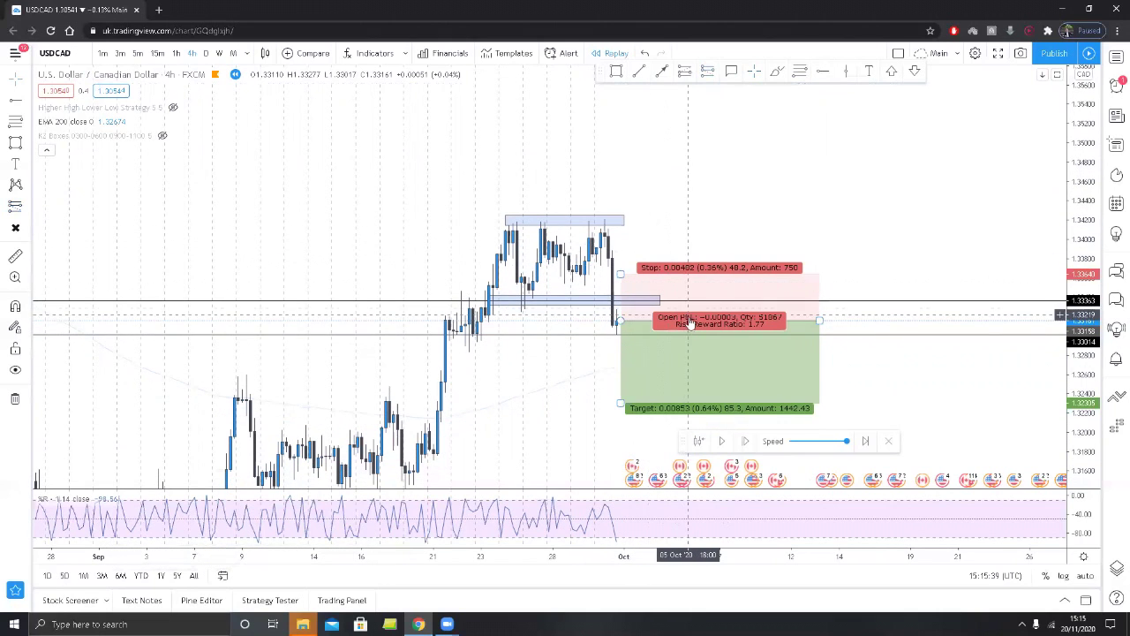
left_click_drag(605, 398, 573, 349)
left_click(620, 259)
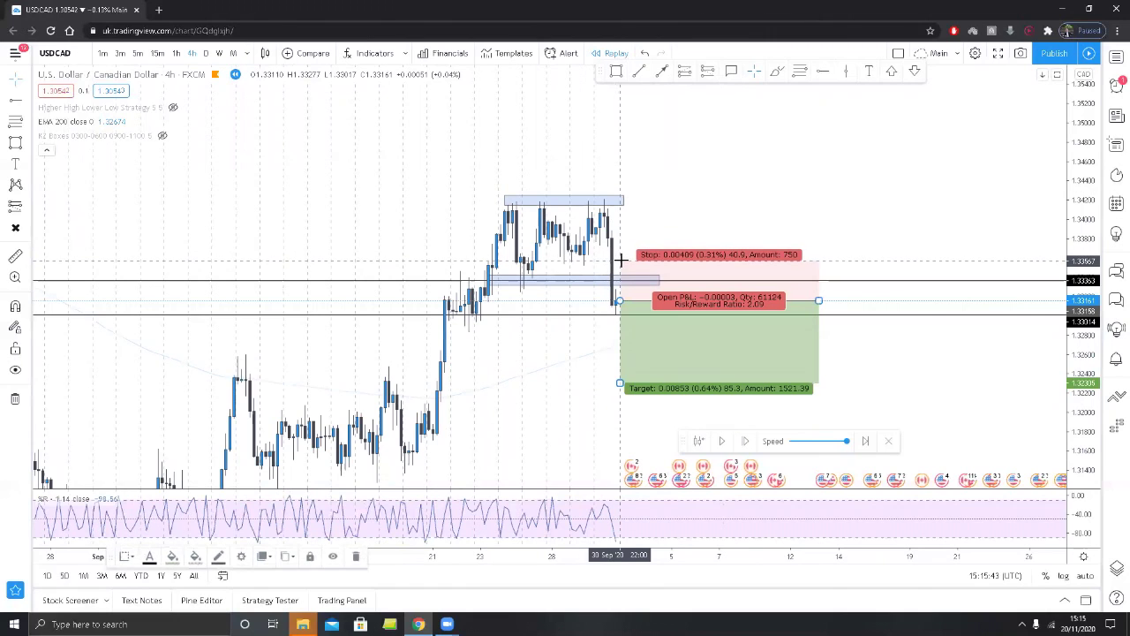
left_click_drag(621, 260, 622, 257)
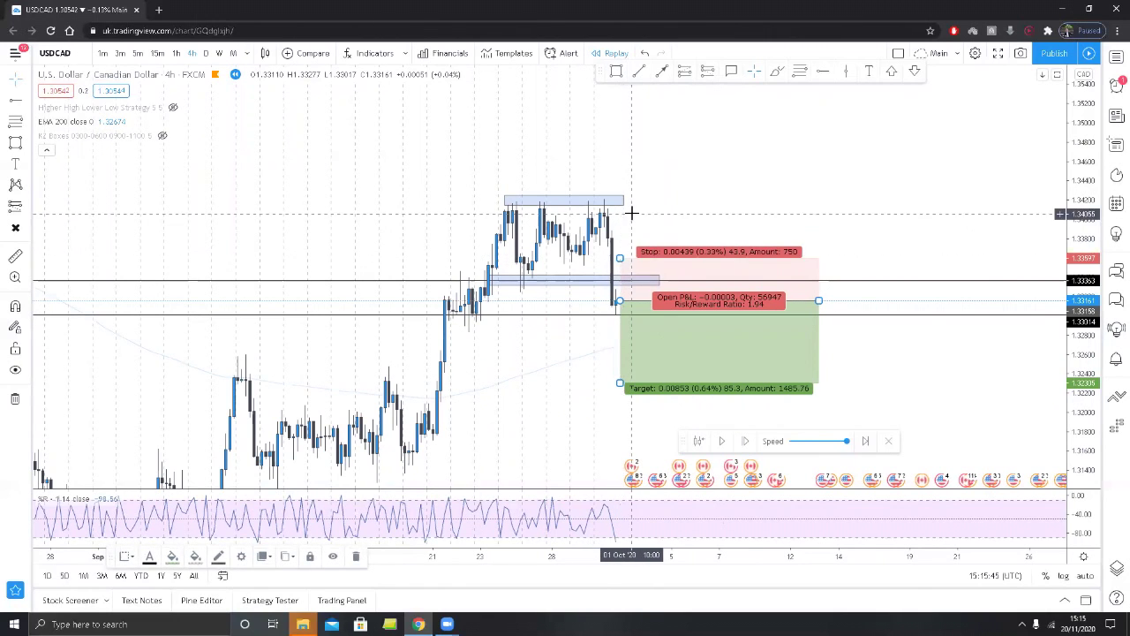
- On the daily chart, add a horizontal ray at 1.31763 from the 16 September candle and extend the short position's target to 1.31801
left_click(630, 214)
left_click_drag(595, 383, 580, 376)
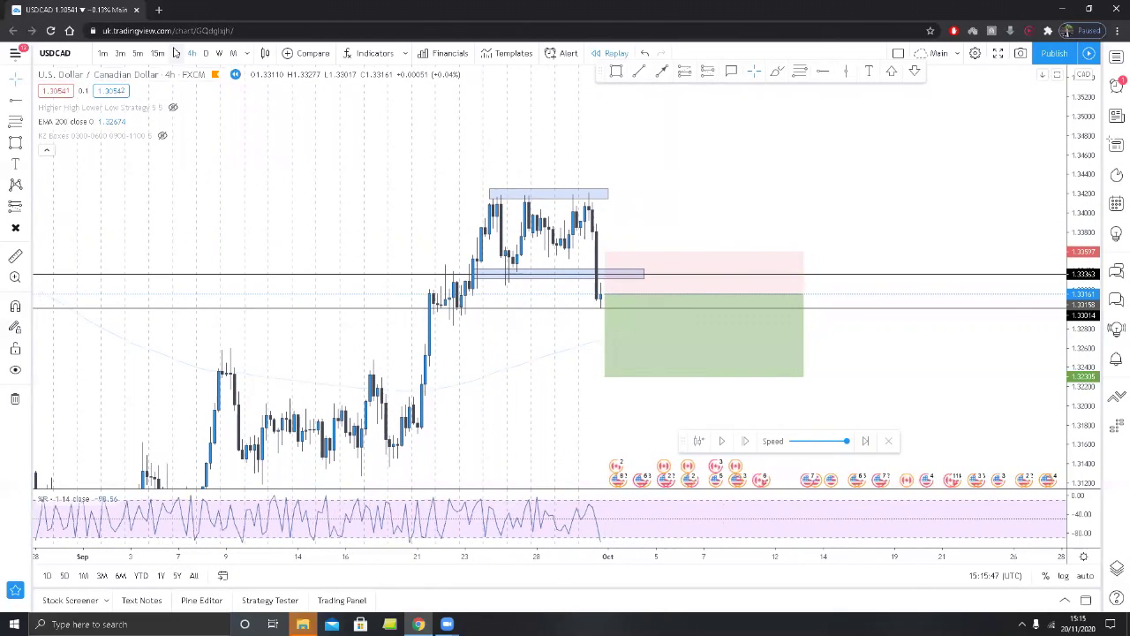
scroll(535, 306, "down", 7)
left_click_drag(1086, 195, 1086, 262)
left_click(205, 53)
scroll(714, 330, "up", 3)
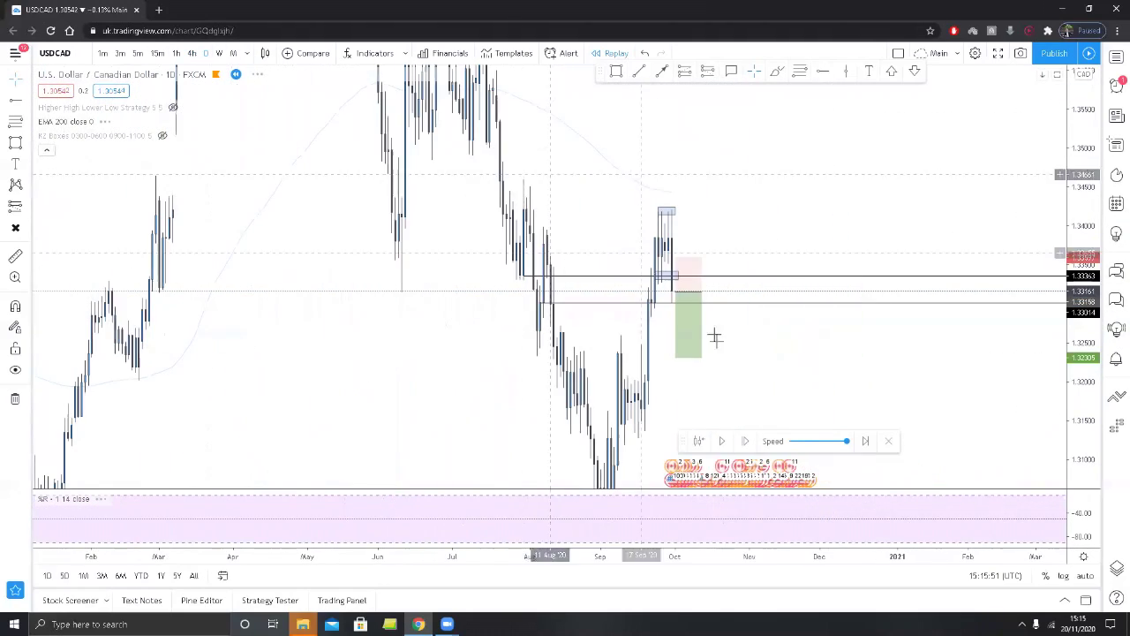
scroll(769, 392, "up", 2)
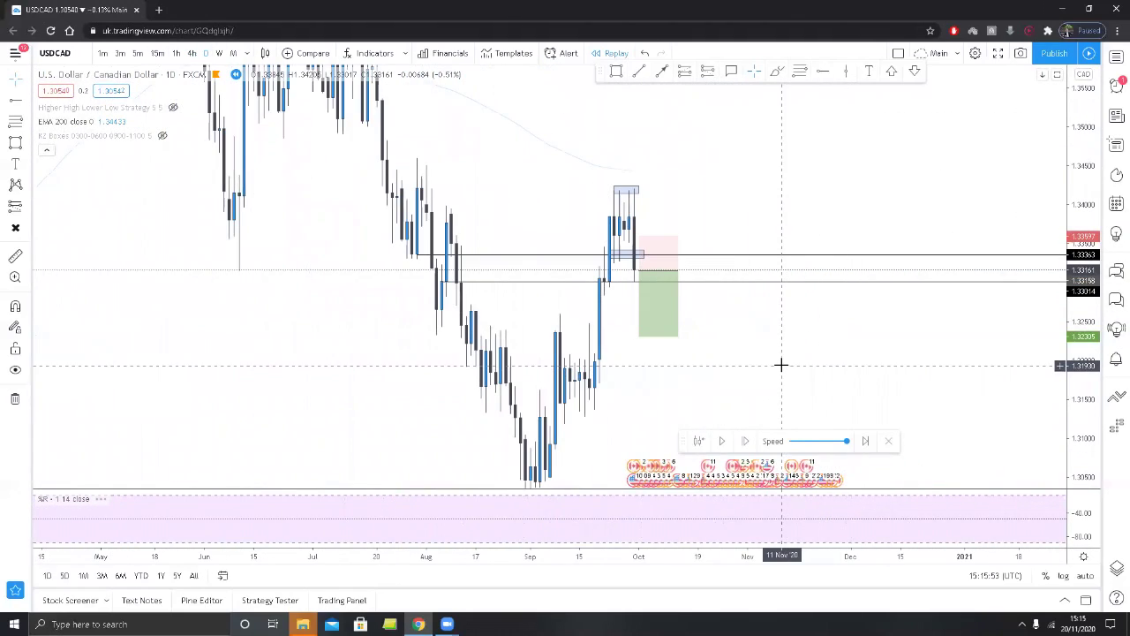
left_click(821, 72)
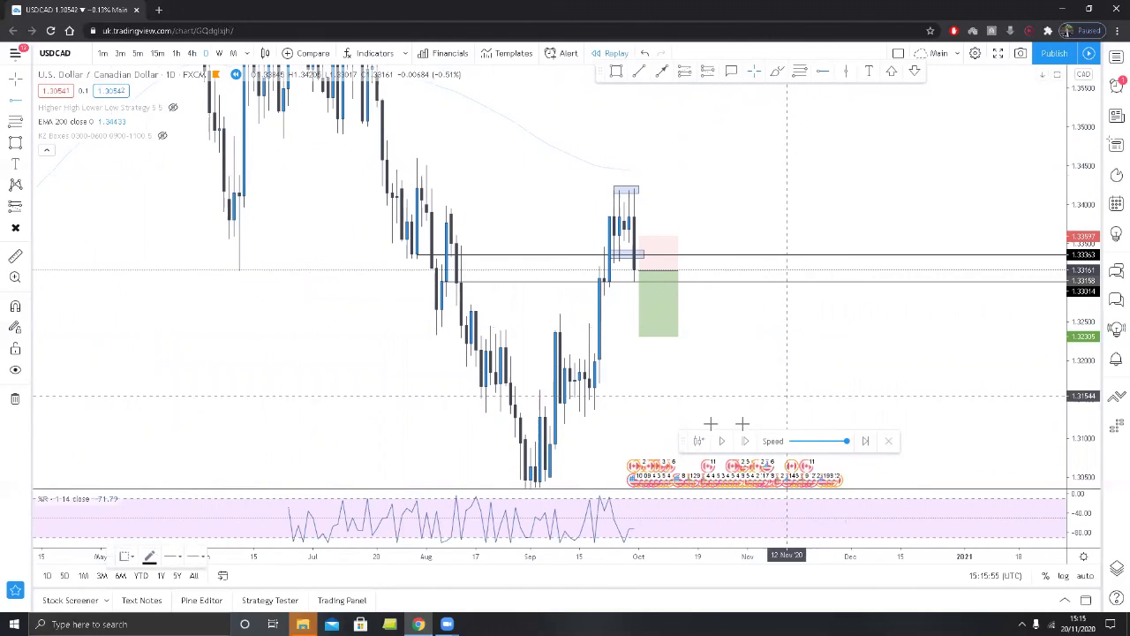
left_click(584, 378)
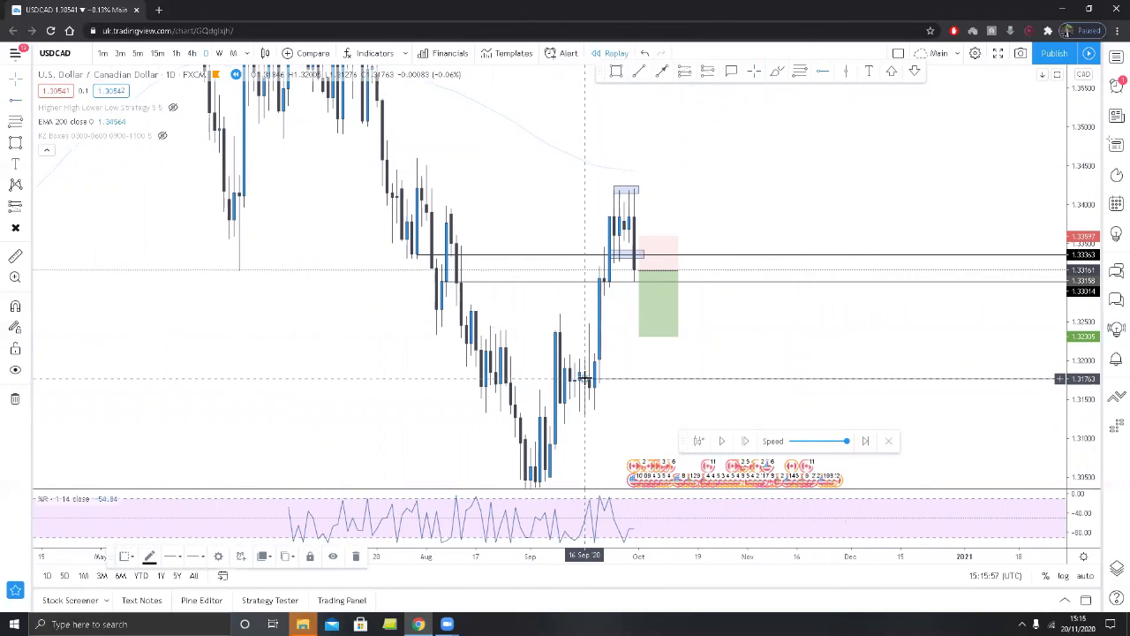
left_click_drag(638, 338, 638, 378)
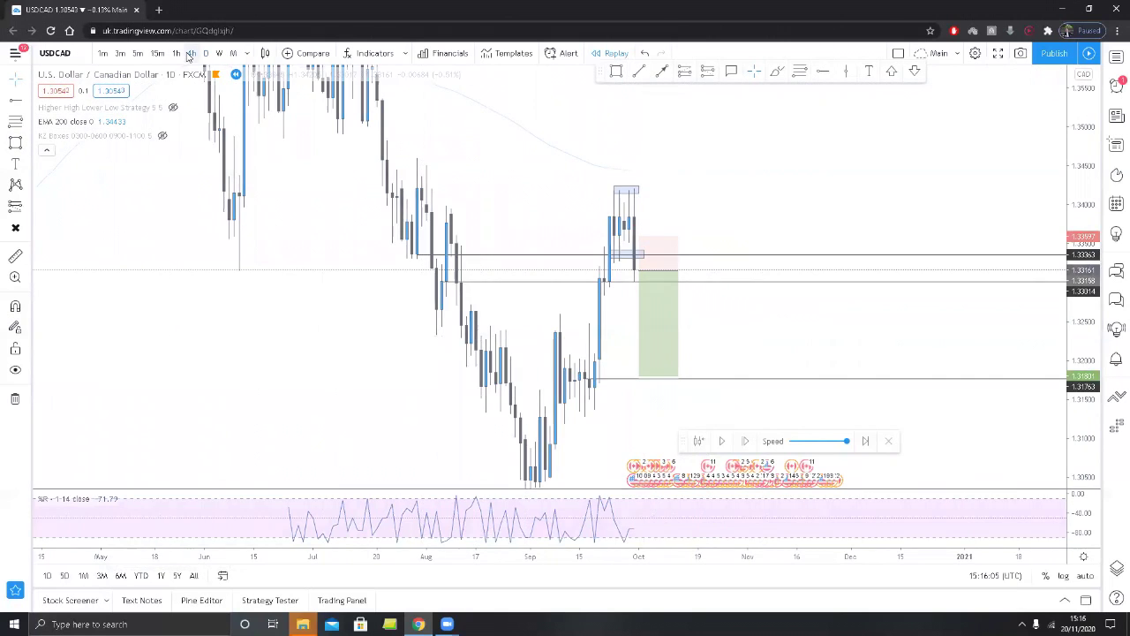
- Switch to the 1-hour chart and advance the replay to the start of 1 October
left_click(190, 54)
left_click(176, 53)
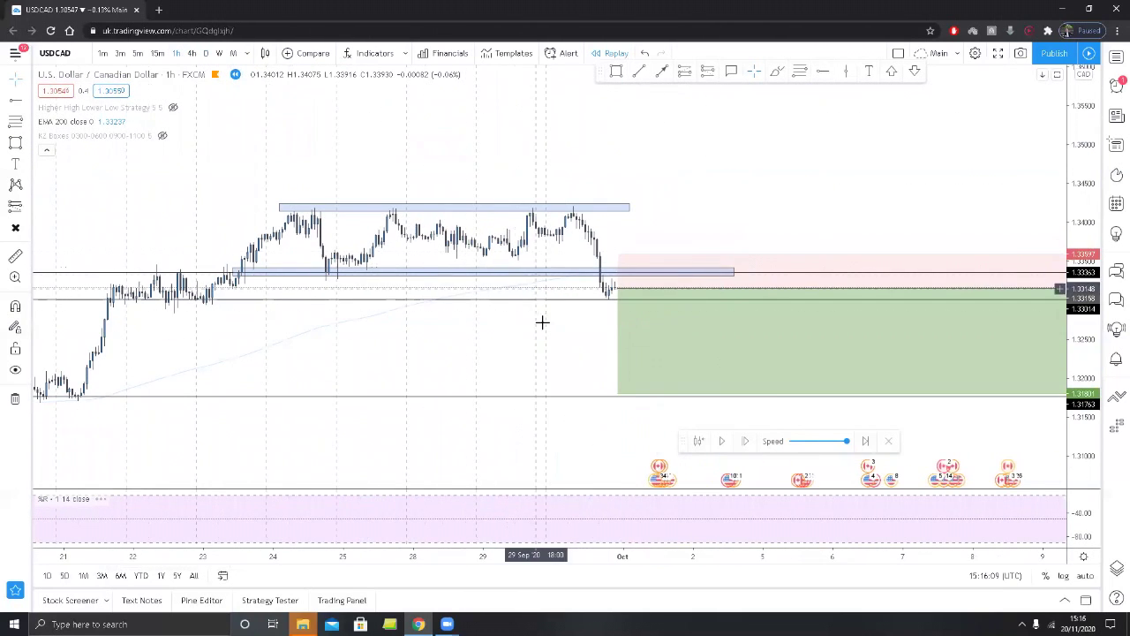
left_click(747, 440)
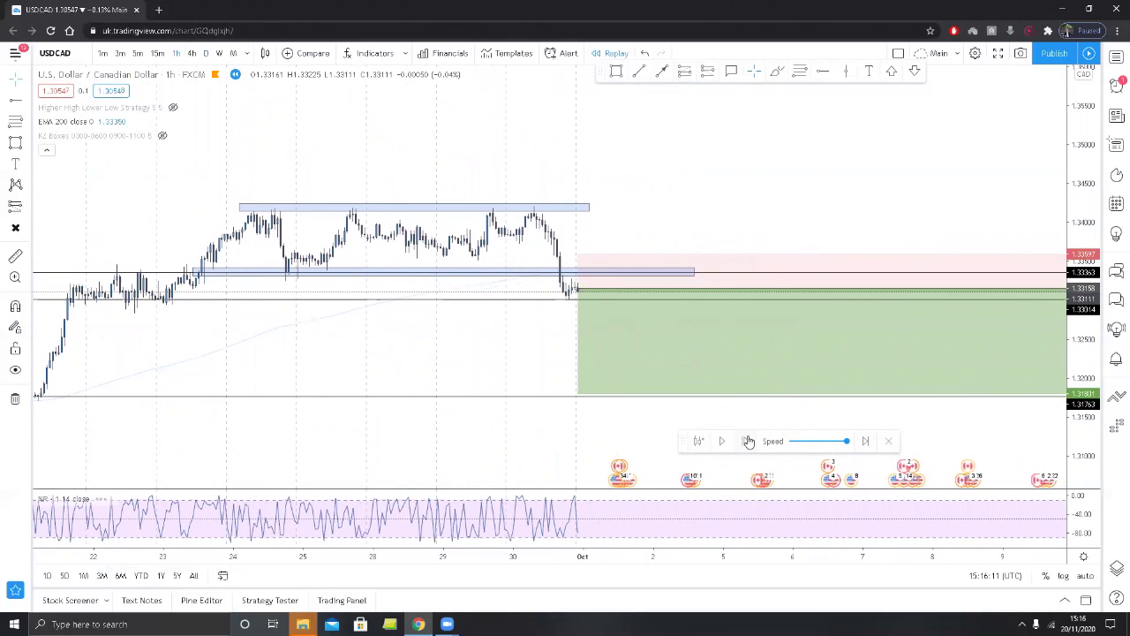
- Advance the replay and realign the short position at the newest candle with entry 1.33097, stop 1.33536 and target 1.31786
left_click_drag(656, 351, 670, 349)
left_click(744, 441)
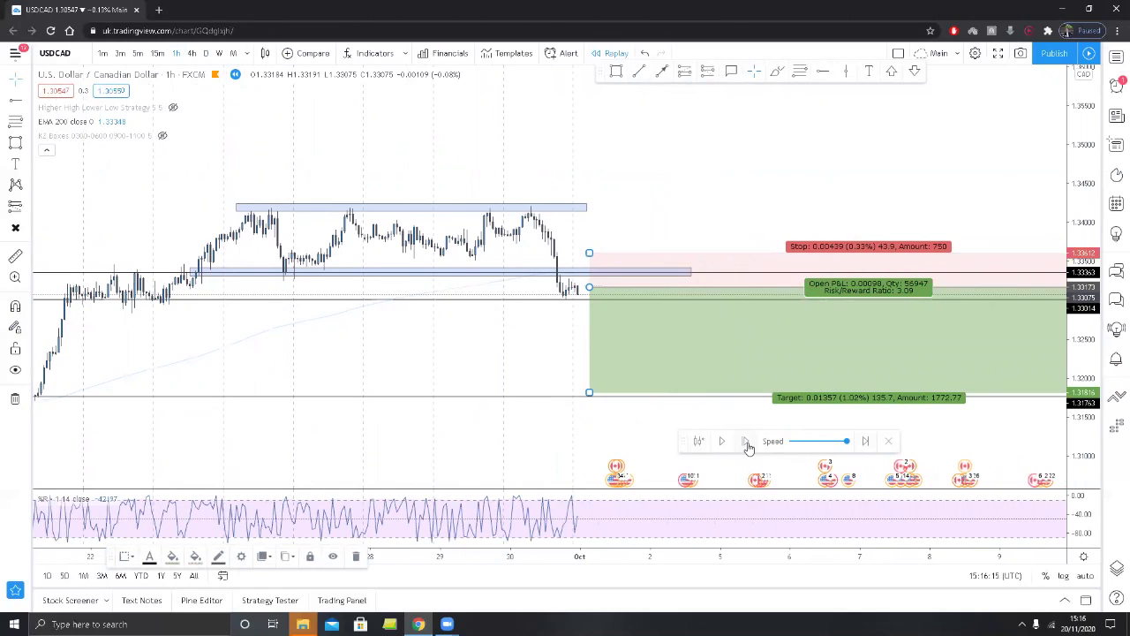
left_click_drag(639, 357, 643, 354)
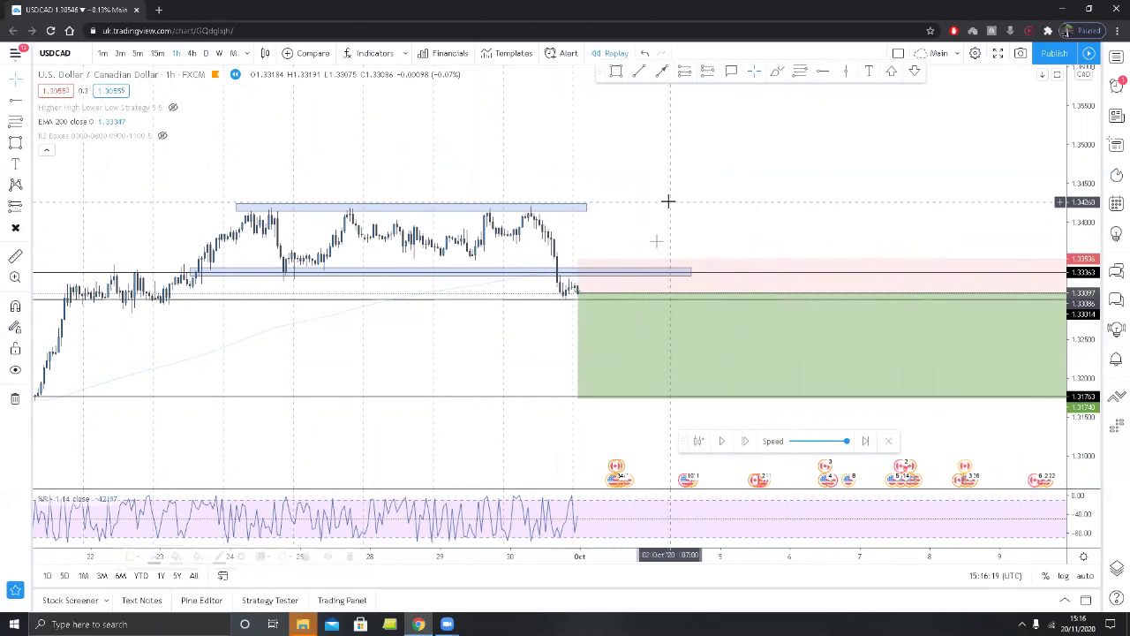
left_click_drag(574, 397, 579, 394)
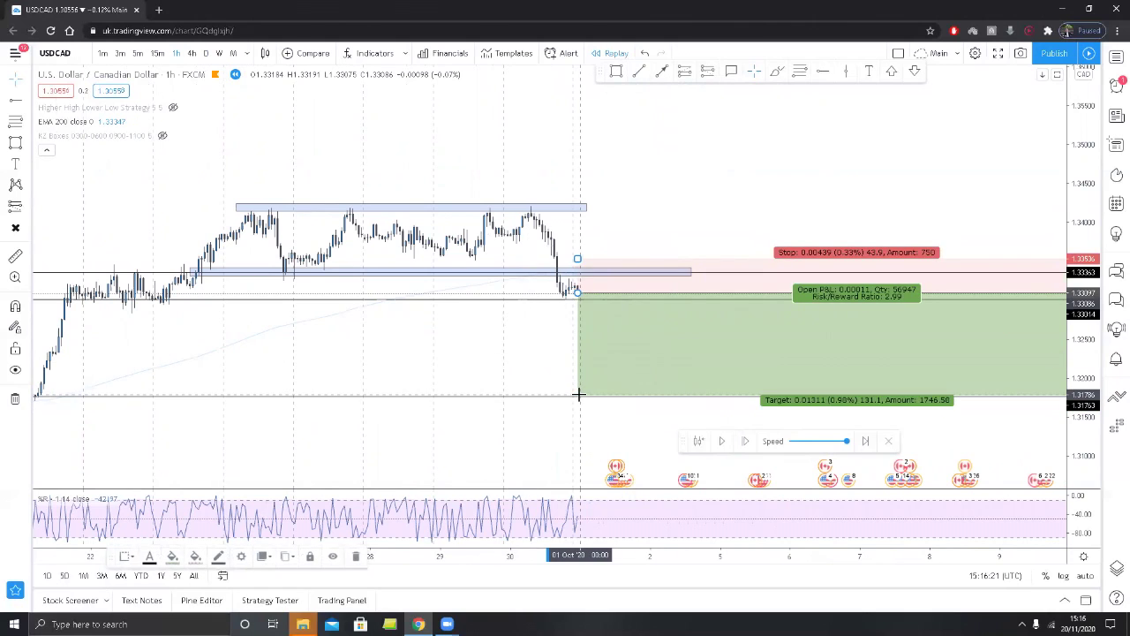
- Step the 1-hour replay forward candle by candle through the open short position until the start of 7 October
left_click(746, 442)
left_click(745, 442)
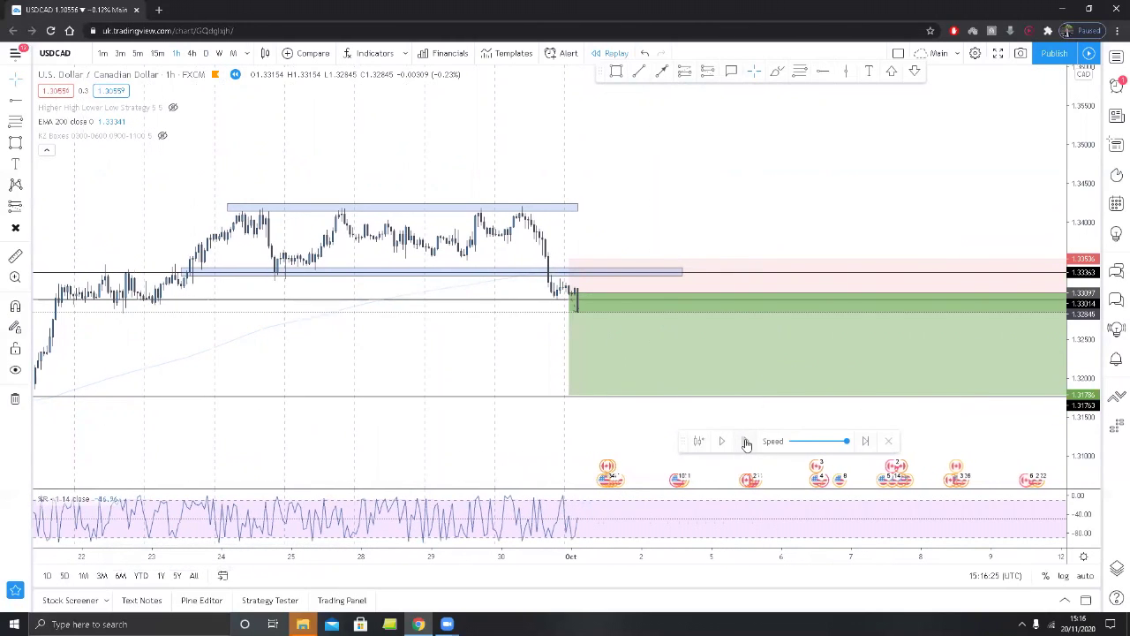
left_click(745, 441)
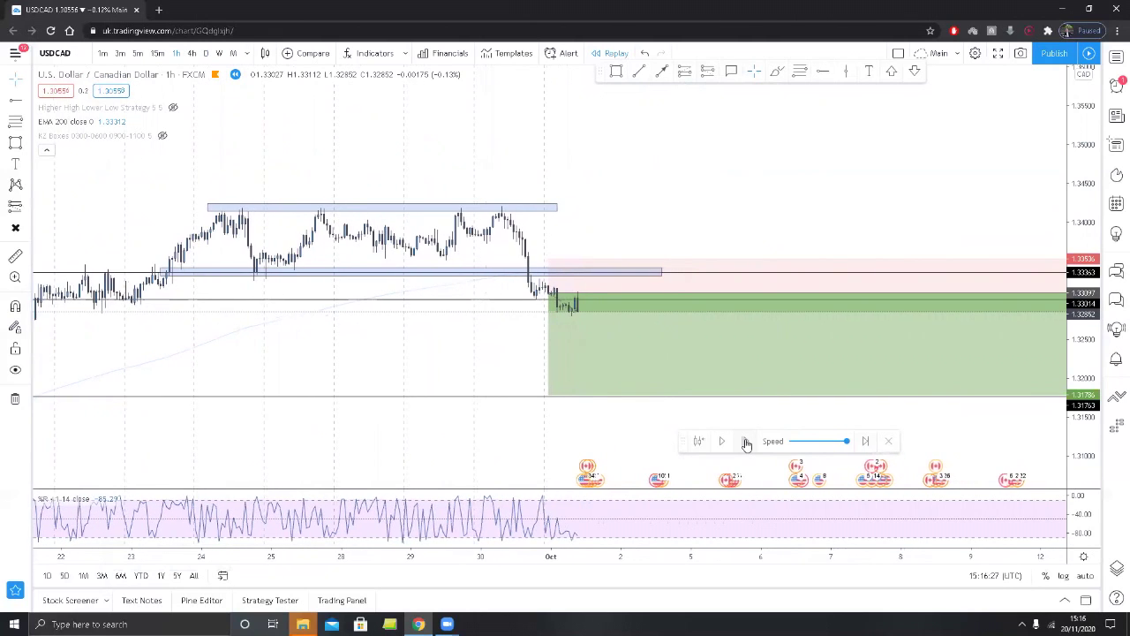
left_click(746, 441)
left_click(746, 441)
left_click(746, 441)
left_click(746, 442)
left_click(746, 441)
left_click(746, 441)
left_click(746, 441)
left_click(746, 441)
left_click(745, 441)
left_click(746, 441)
left_click(746, 442)
left_click(746, 441)
left_click(746, 441)
left_click(746, 442)
left_click(746, 441)
left_click(746, 442)
left_click(745, 441)
left_click(746, 441)
left_click(746, 441)
left_click(746, 441)
left_click(746, 441)
left_click(746, 442)
left_click(745, 441)
left_click(746, 441)
left_click(746, 442)
left_click(746, 442)
left_click(746, 441)
left_click(746, 441)
left_click(745, 442)
left_click(746, 442)
left_click(746, 442)
left_click(746, 441)
left_click(746, 441)
left_click(745, 441)
left_click(746, 441)
left_click(746, 441)
left_click(746, 442)
left_click(745, 442)
left_click(746, 441)
left_click(746, 441)
left_click(746, 442)
left_click(746, 441)
left_click(746, 442)
left_click(746, 441)
left_click(746, 441)
left_click(746, 442)
left_click(746, 442)
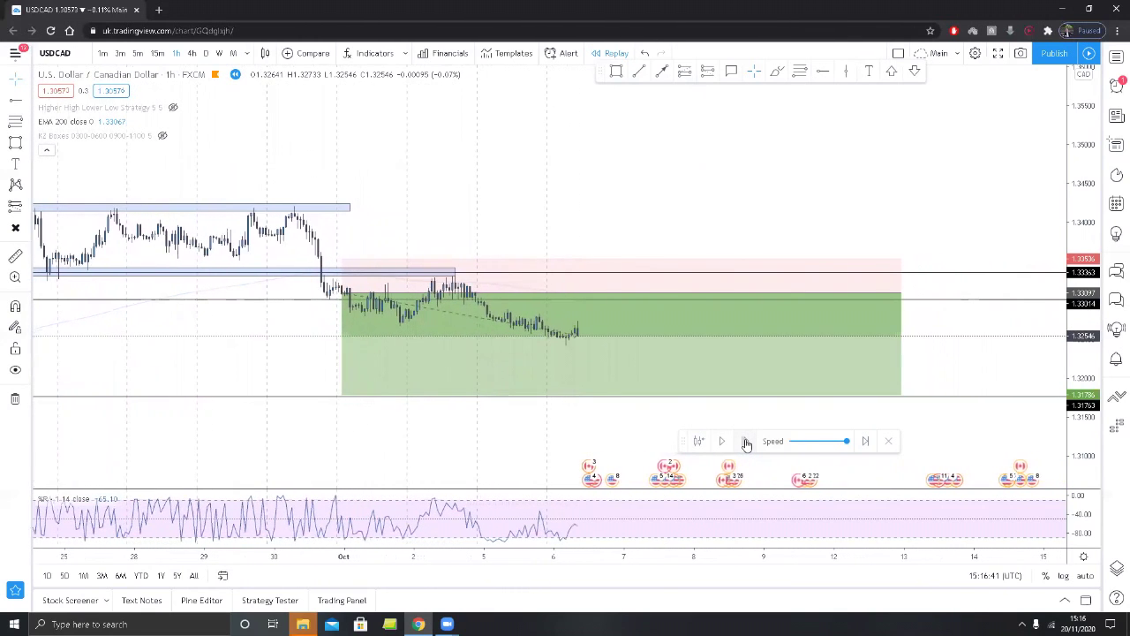
left_click(746, 441)
left_click(746, 441)
left_click(746, 441)
left_click(746, 441)
left_click(746, 441)
left_click(746, 442)
left_click(746, 441)
left_click(746, 441)
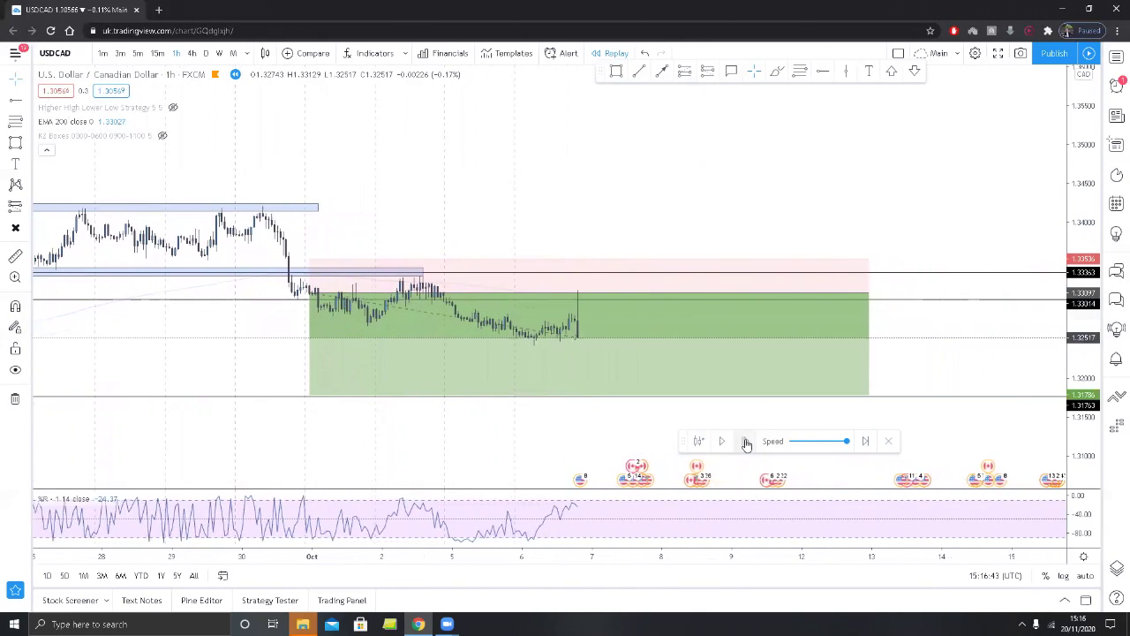
left_click(746, 442)
left_click(746, 442)
left_click(746, 441)
left_click(746, 442)
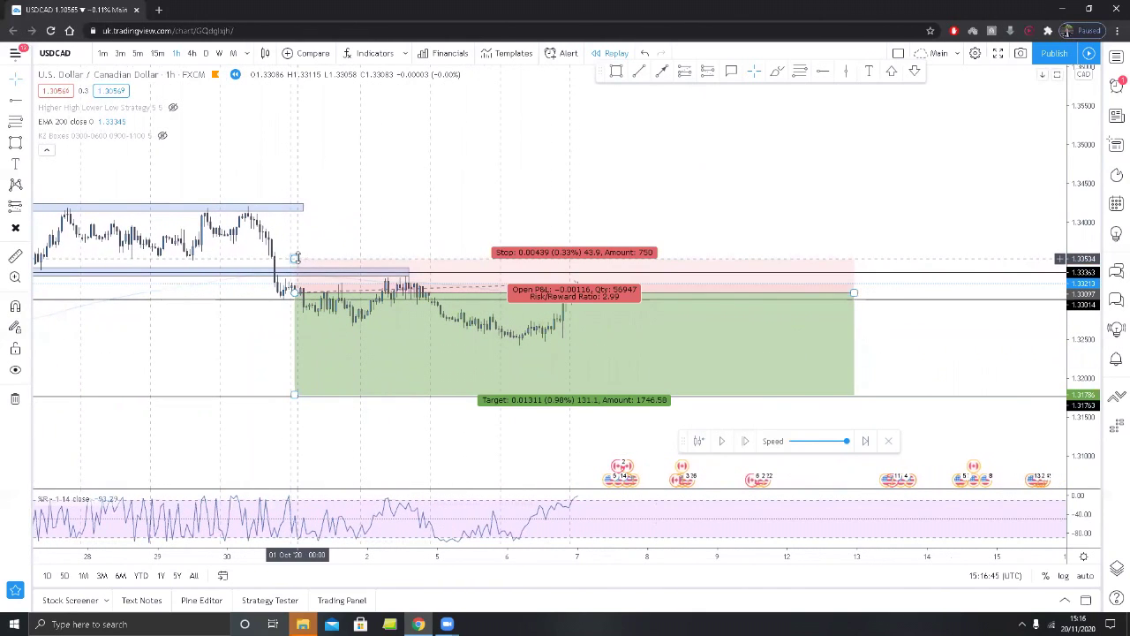
- Move the short position's stop to breakeven at 1.33098 and shorten its box to end at the latest candle on 7 October
left_click_drag(296, 259, 300, 343)
left_click_drag(854, 293, 586, 290)
scroll(830, 361, "down", 9)
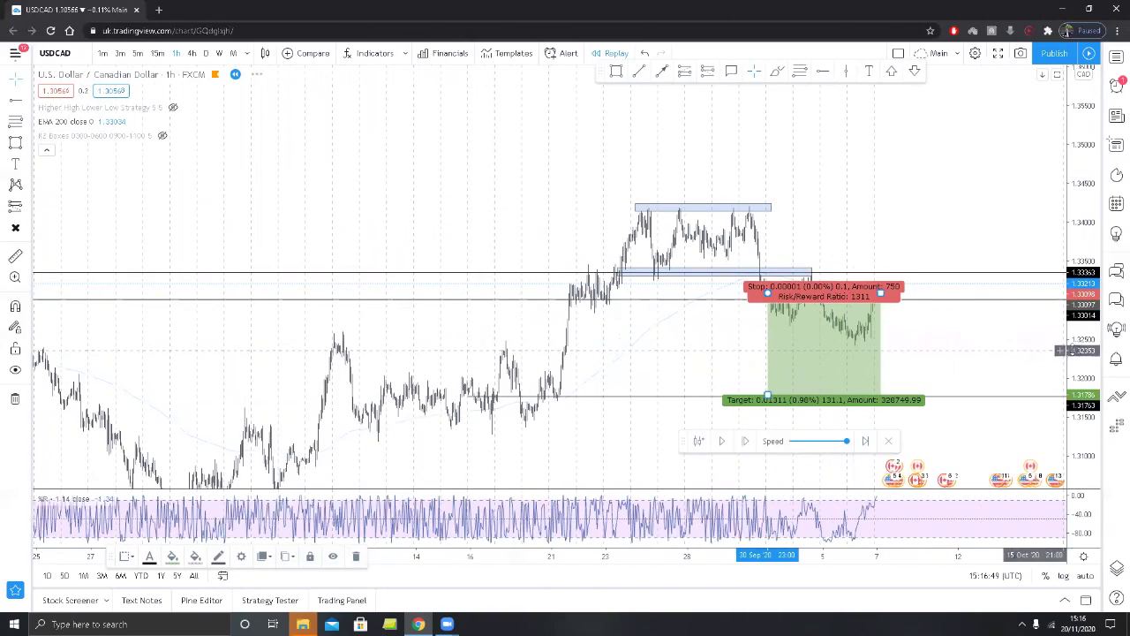
left_click_drag(1079, 351, 1079, 254)
scroll(1013, 336, "up", 4)
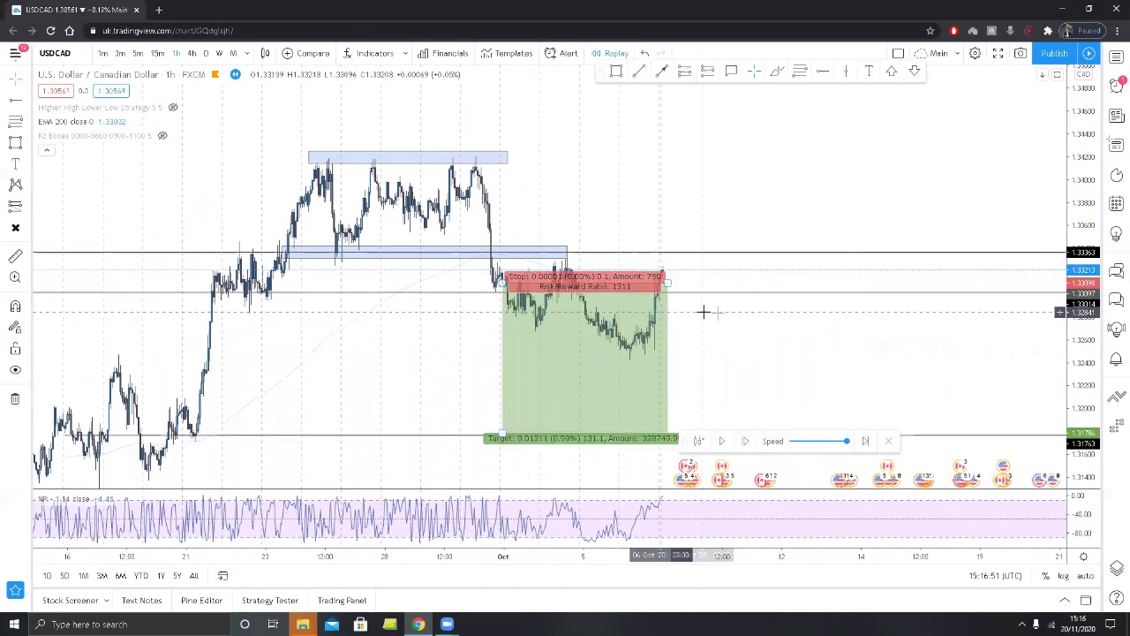
- Replace the lower rectangle with a new one across the early-October highs just below the 1.33363 line, running past the latest candle
scroll(812, 381, "down", 10)
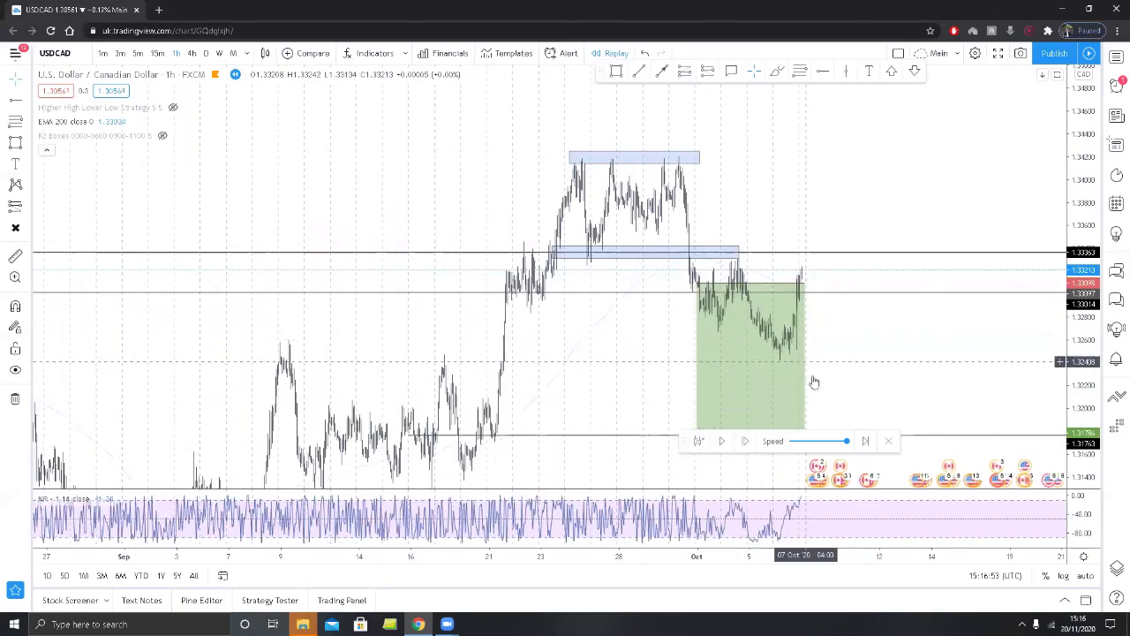
scroll(838, 376, "up", 8)
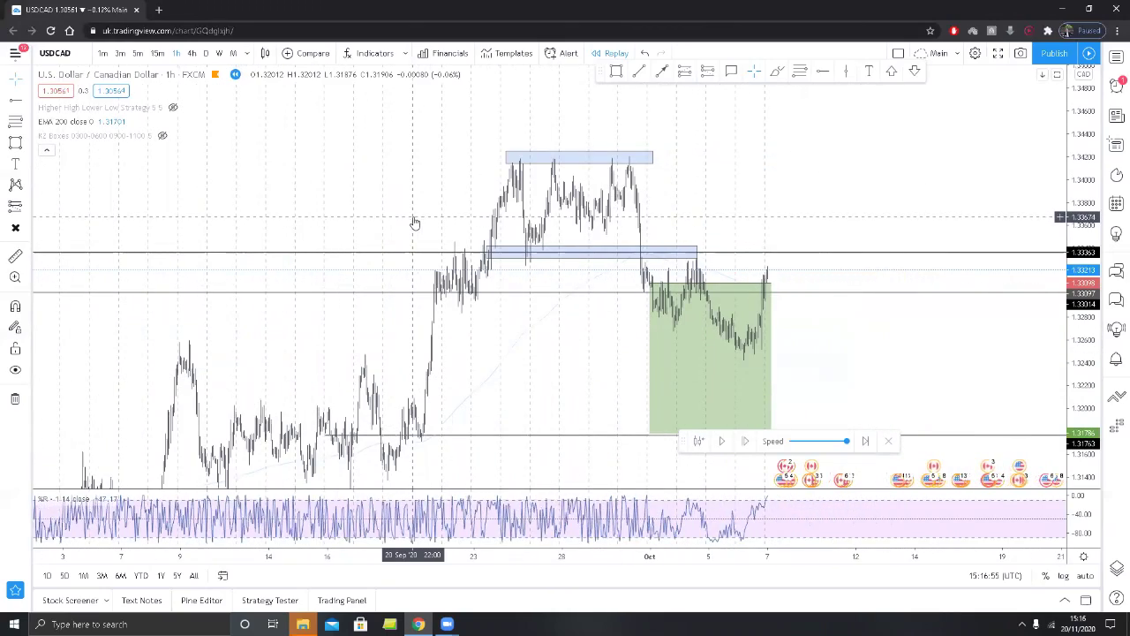
scroll(450, 229, "up", 3)
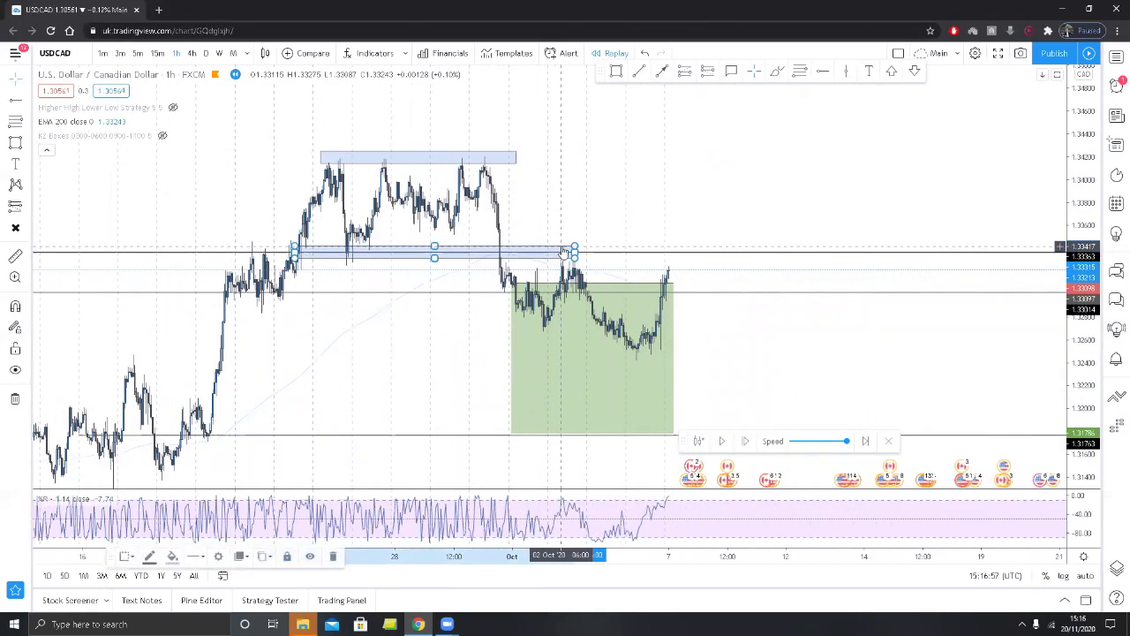
key("Delete")
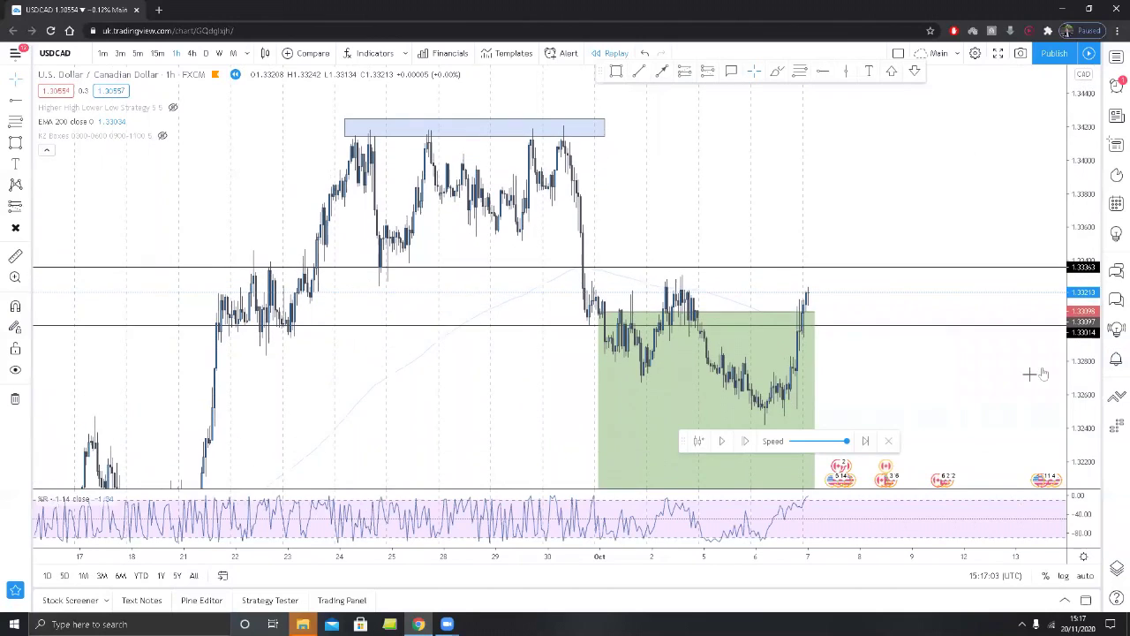
scroll(971, 353, "up", 3)
left_click(614, 73)
left_click(509, 234)
left_click(728, 241)
left_click(792, 153)
- Place a horizontal ray at 1.33113 from the 2 October candles and narrow the earlier short position to a thin strip on 1 October
left_click_drag(472, 338, 589, 343)
scroll(590, 344, "up", 3)
left_click_drag(373, 328, 360, 340)
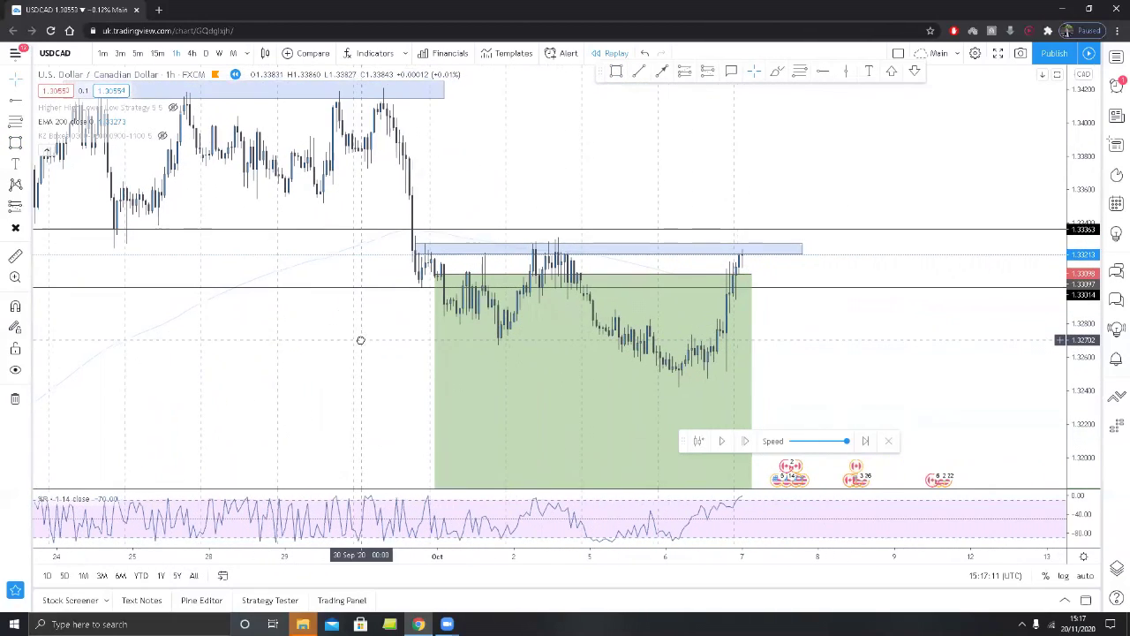
left_click_drag(585, 191, 744, 180)
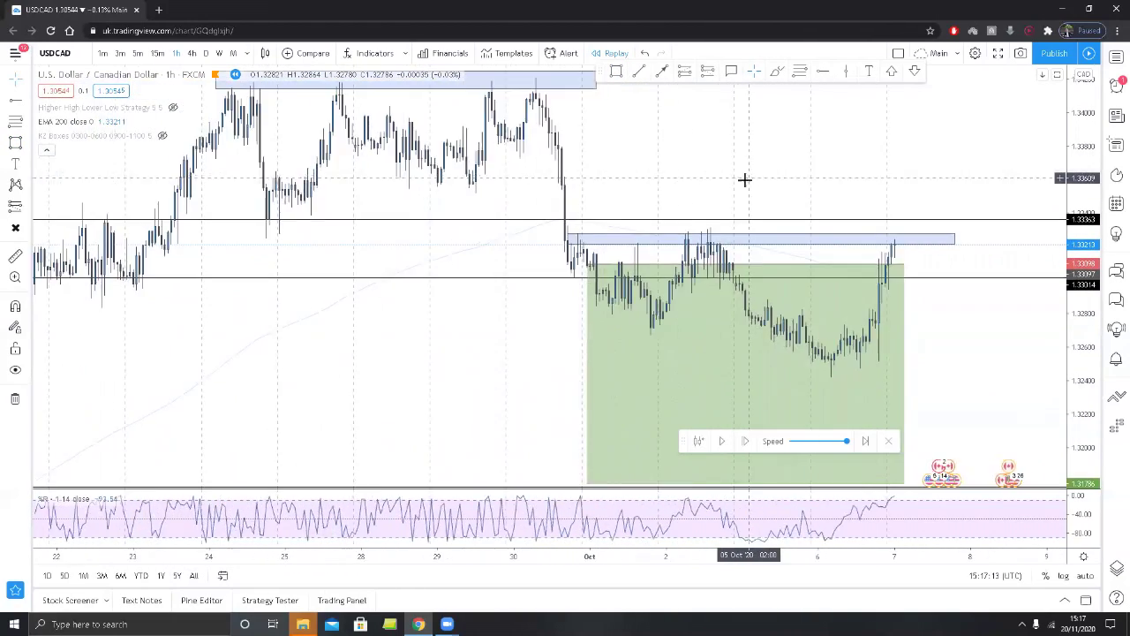
scroll(562, 256, "up", 3)
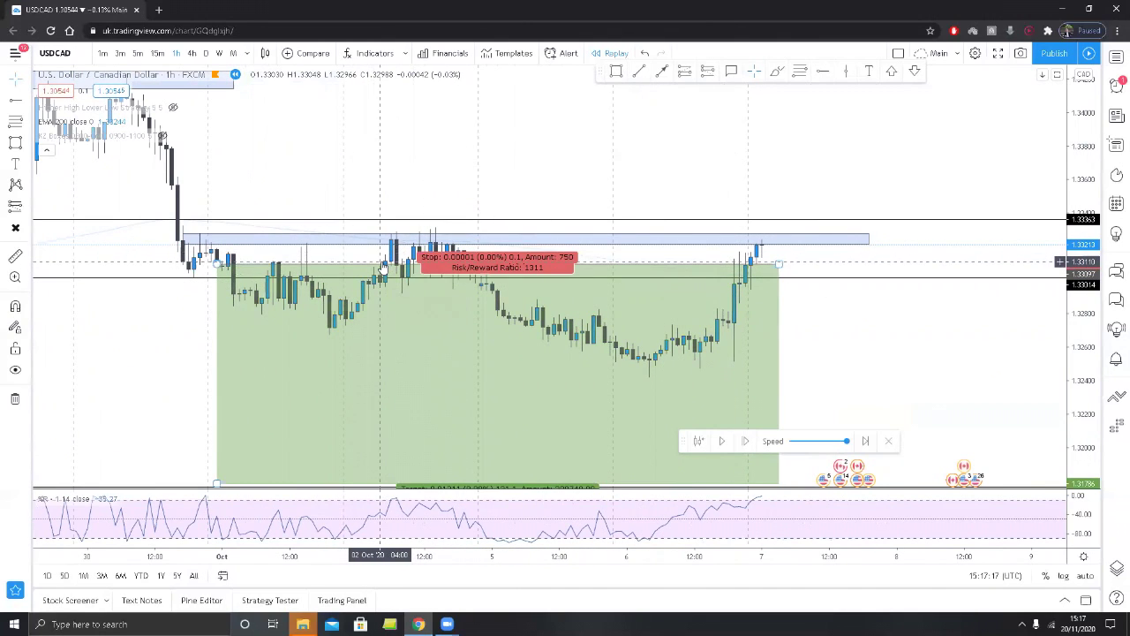
left_click(824, 73)
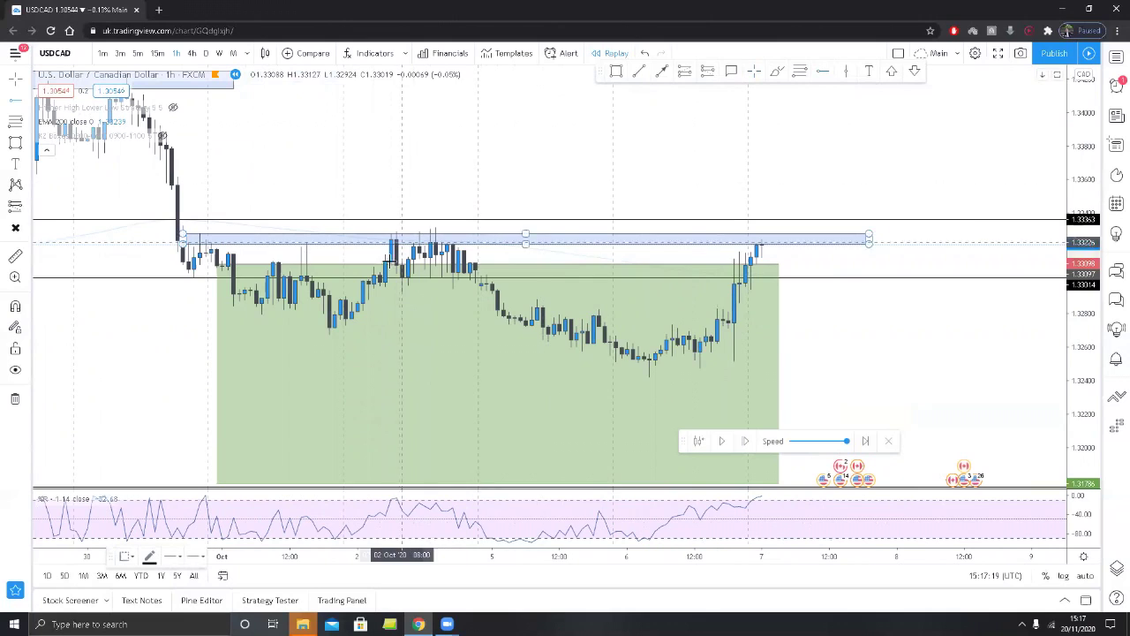
left_click(385, 261)
left_click_drag(798, 263, 239, 263)
- Recolour the 1.33113 ray blue and change its line thickness
left_click(505, 262)
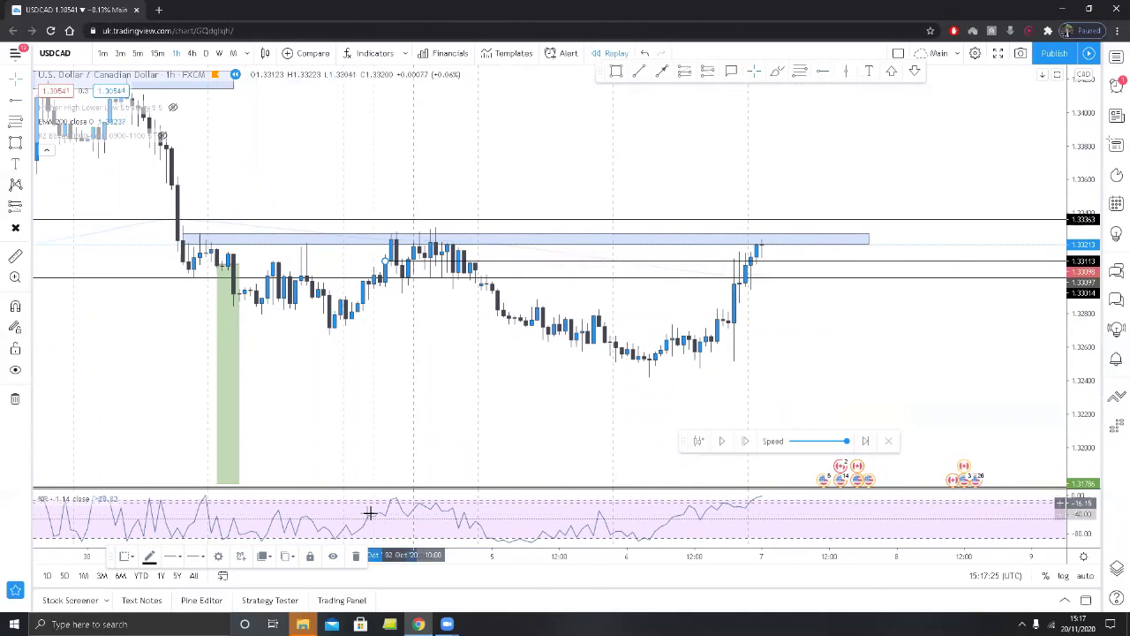
left_click(151, 556)
left_click(212, 481)
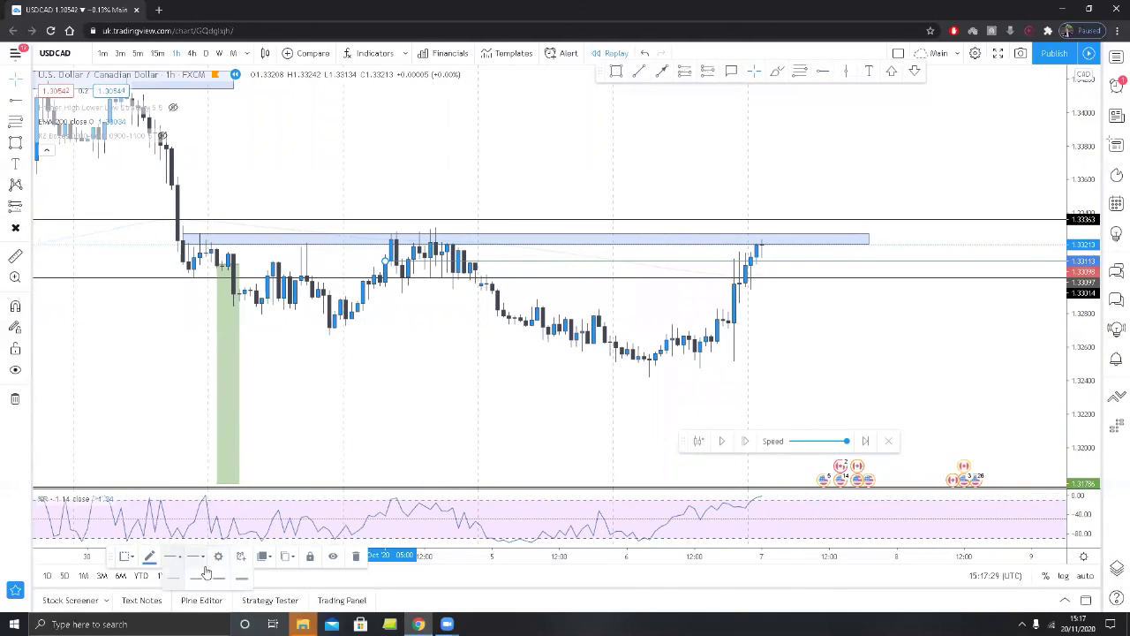
left_click(199, 580)
left_click(651, 372)
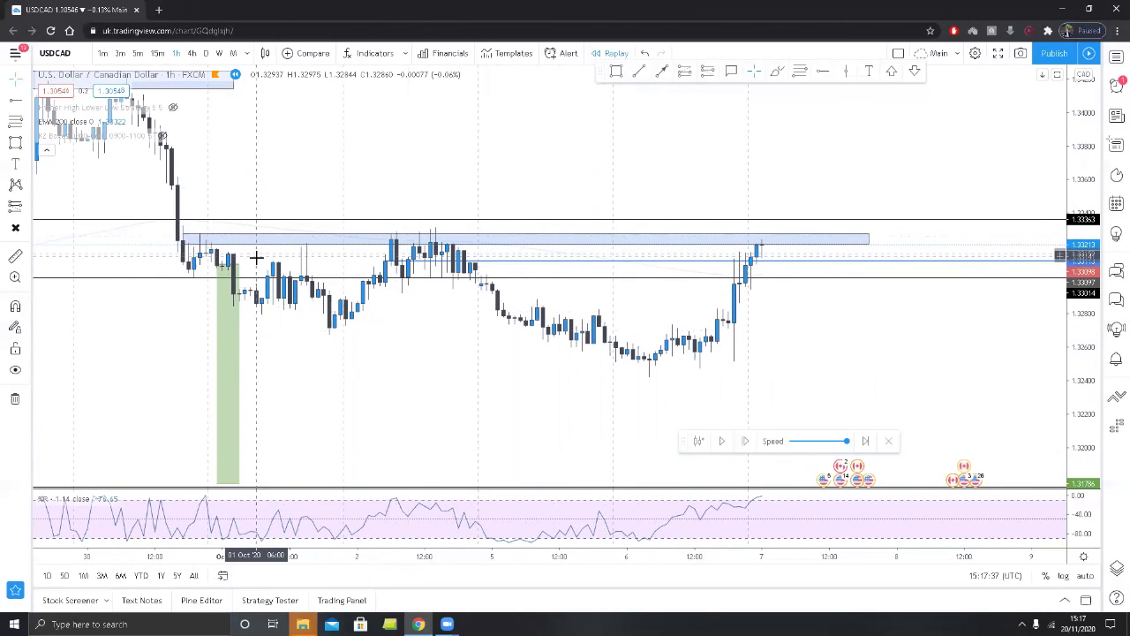
- Step the replay forward on 7 October until price pulls back from the 1.33363 line into the new rectangle
left_click(746, 441)
left_click(746, 442)
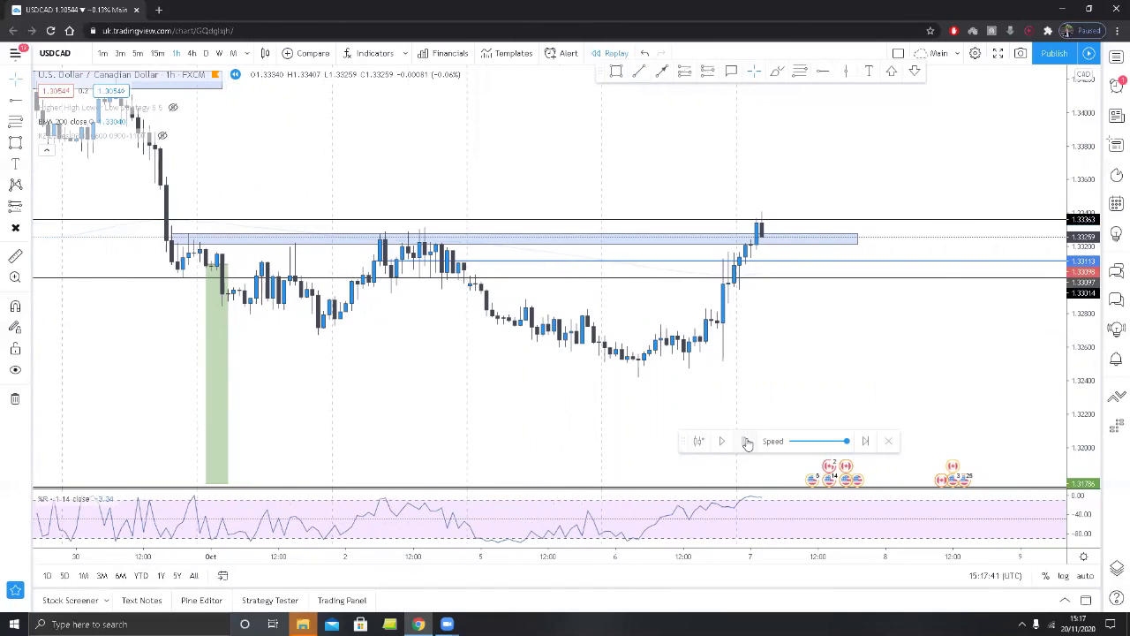
left_click(746, 441)
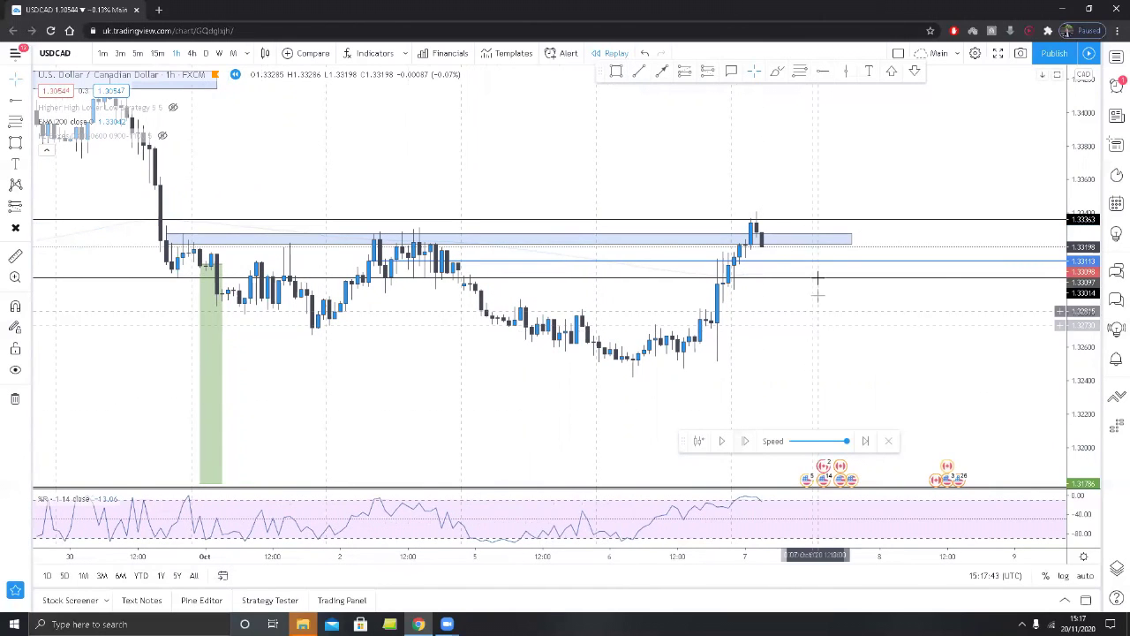
- Place a second short position at the latest candle with entry 1.33226, stop 1.33630 and target 1.31783
left_click(765, 238)
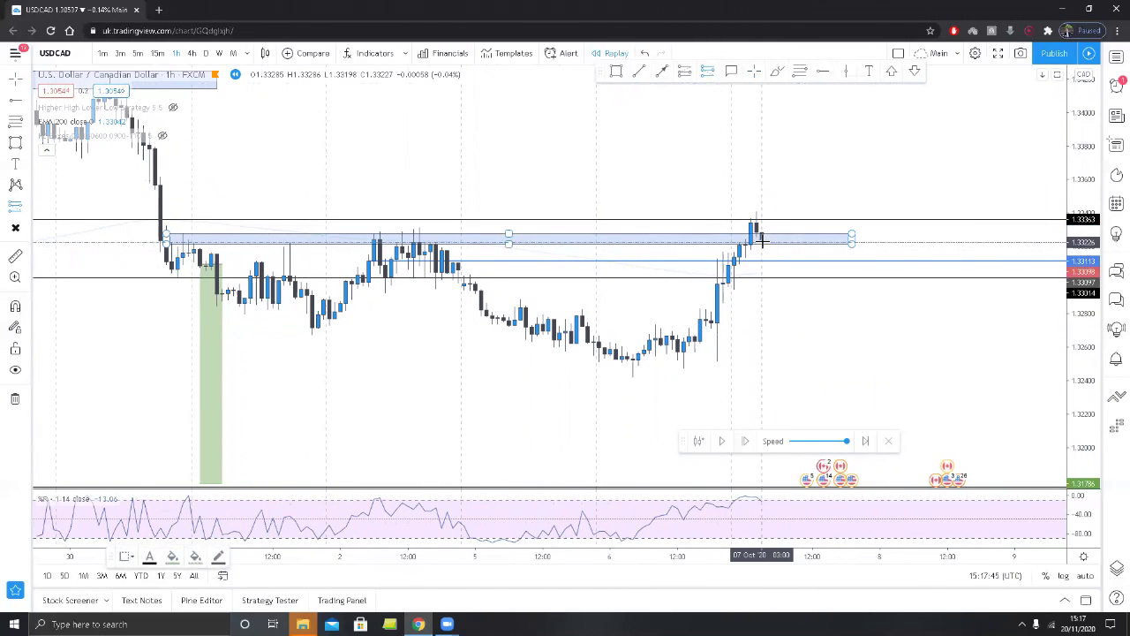
left_click(763, 239)
left_click_drag(761, 181, 759, 175)
left_click_drag(818, 134, 553, 144)
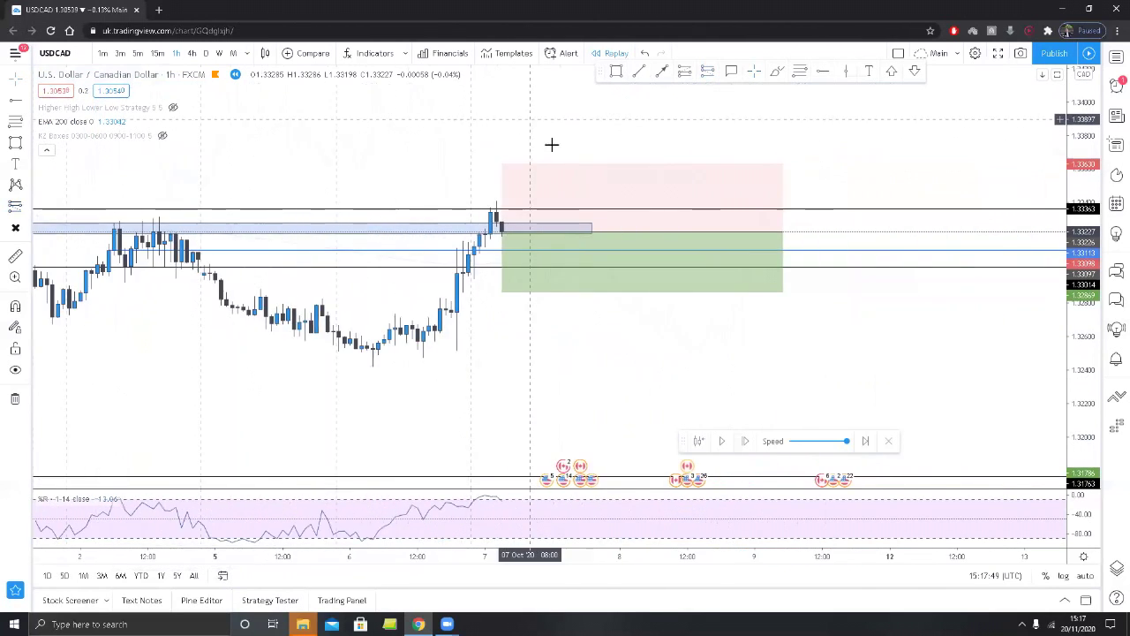
scroll(553, 143, "down", 6)
left_click_drag(1087, 255, 1087, 337)
left_click_drag(871, 317, 779, 403)
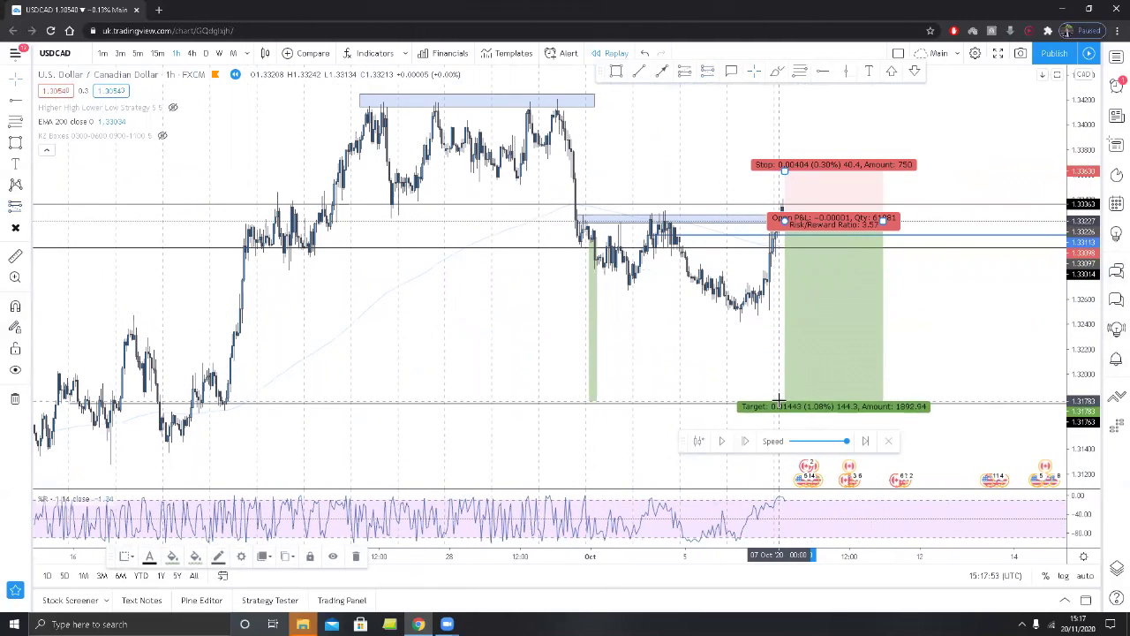
- Step the replay forward from 7 October until price passes the second short position's 1.31783 target on 9 October
left_click(746, 441)
left_click(746, 441)
left_click(746, 441)
left_click(746, 441)
left_click(746, 442)
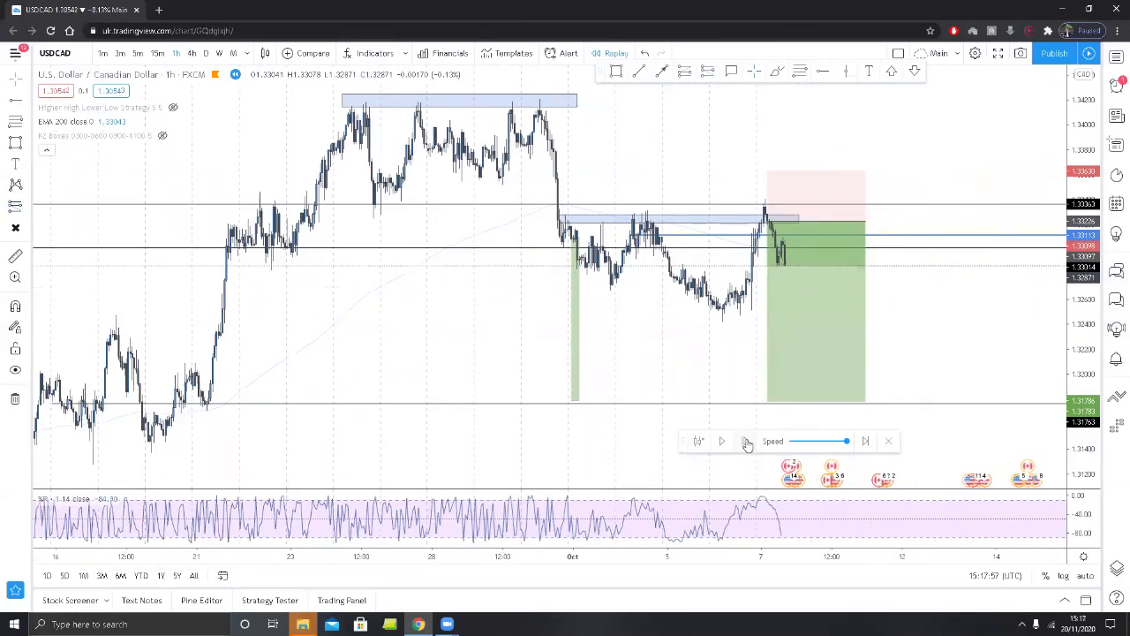
left_click(746, 442)
left_click(746, 441)
left_click(746, 441)
left_click(746, 442)
left_click(746, 441)
left_click(746, 442)
left_click(746, 441)
left_click(746, 441)
left_click(746, 441)
left_click(746, 441)
left_click(746, 442)
left_click(746, 441)
left_click(746, 442)
left_click(746, 441)
left_click(745, 442)
left_click(746, 442)
left_click(746, 441)
left_click(746, 441)
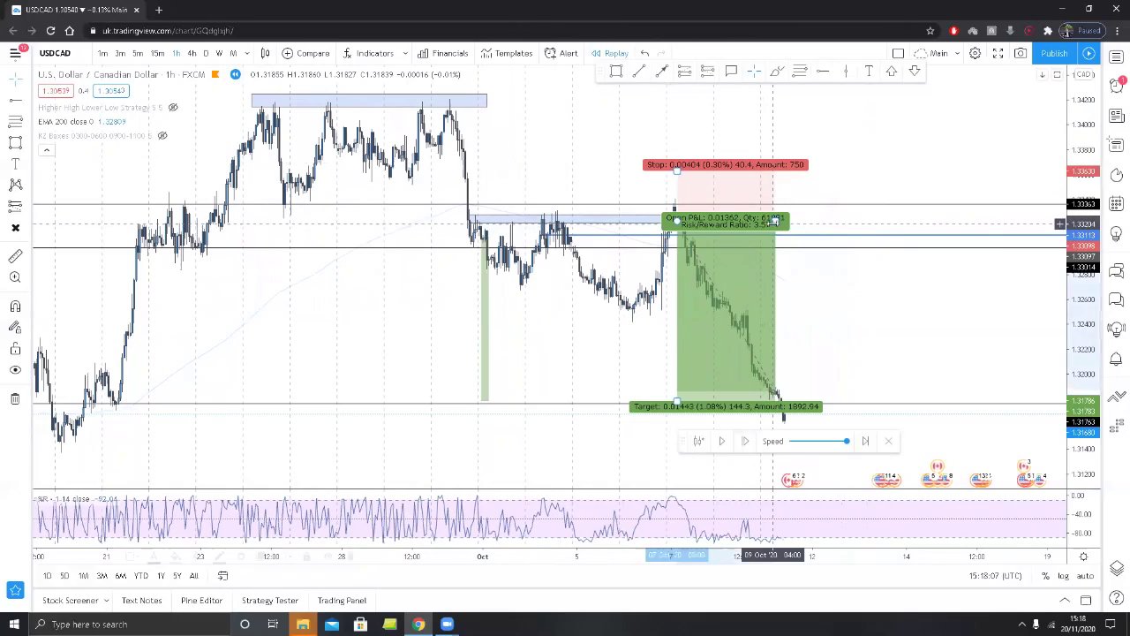
- Shorten the second short position so its end lines up with the 9 October candle that reaches the target
left_click_drag(555, 385, 653, 311)
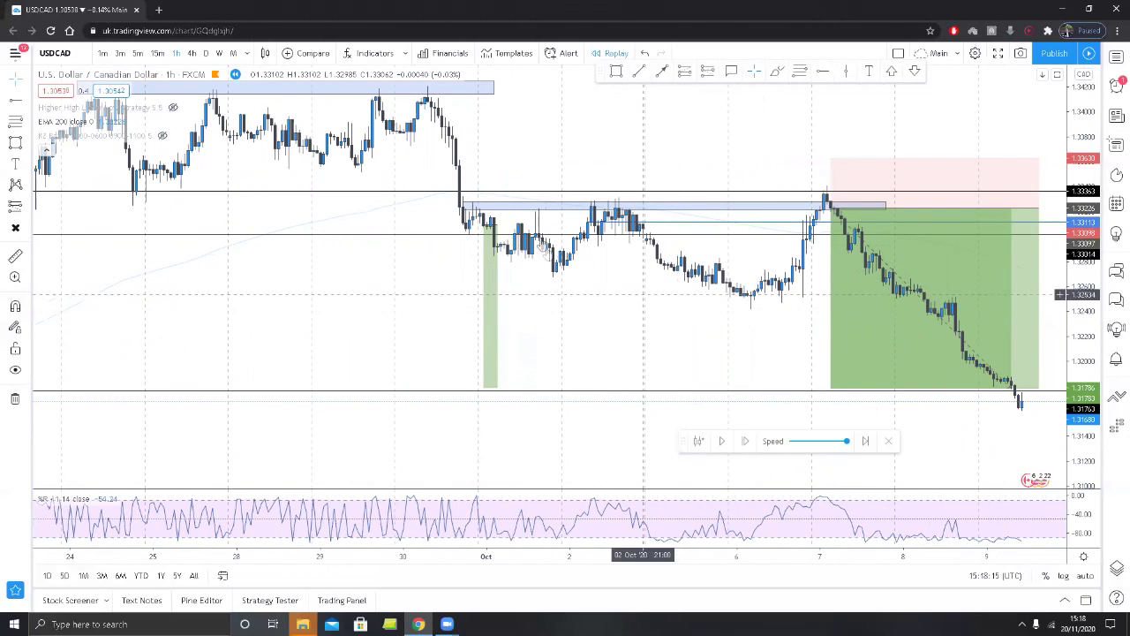
left_click_drag(772, 325, 699, 323)
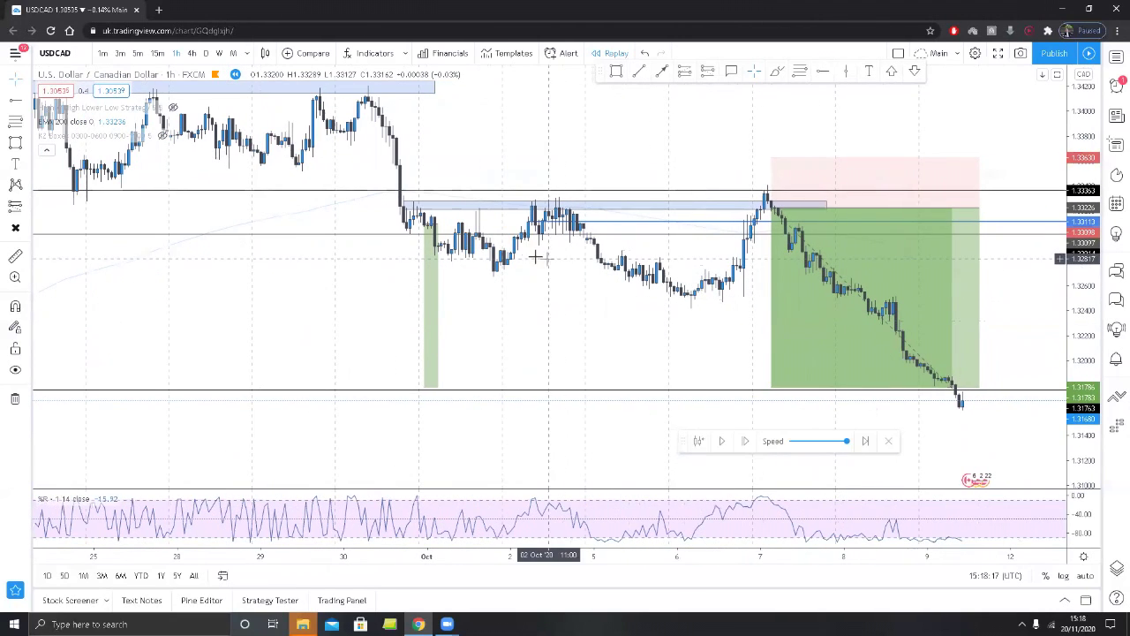
mouse_move(771, 157)
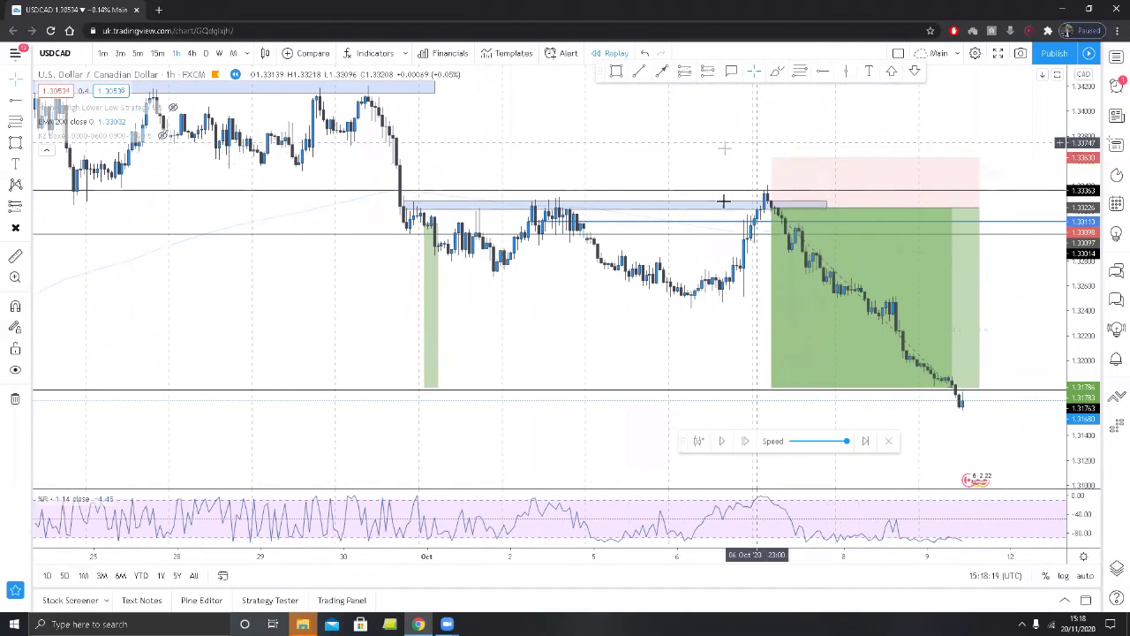
left_click_drag(979, 209, 954, 208)
mouse_move(426, 249)
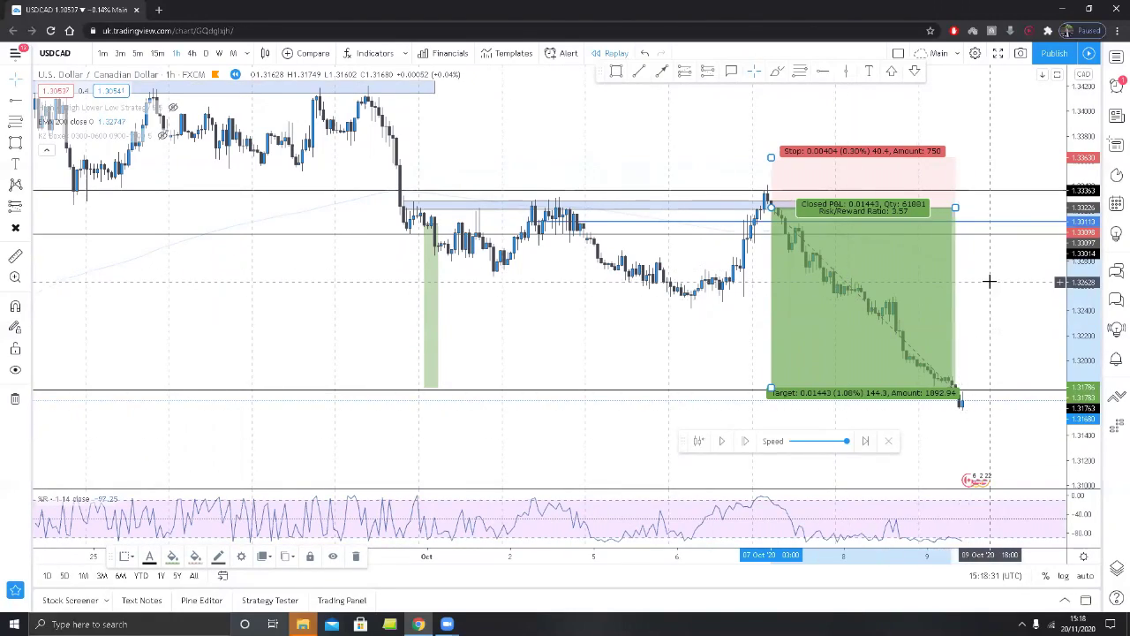
- Switch the chart to the daily timeframe and delete the blue horizontal ray at 1.33113
scroll(991, 280, "down", 5)
left_click_drag(947, 322, 853, 338)
scroll(848, 336, "up", 3)
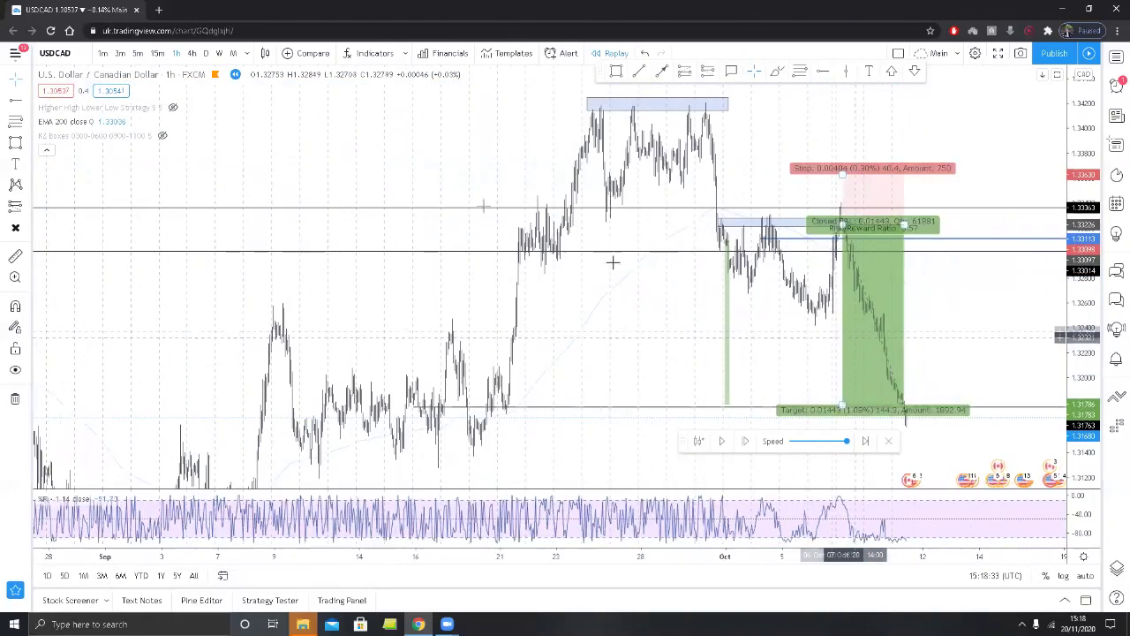
left_click(206, 53)
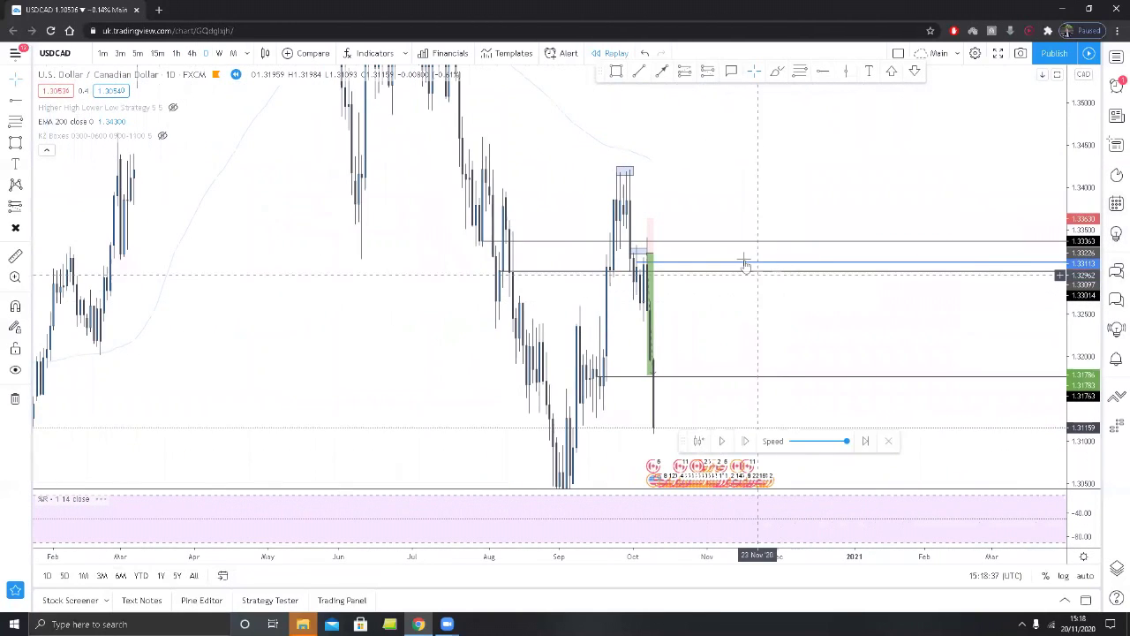
left_click(745, 266)
key("Delete")
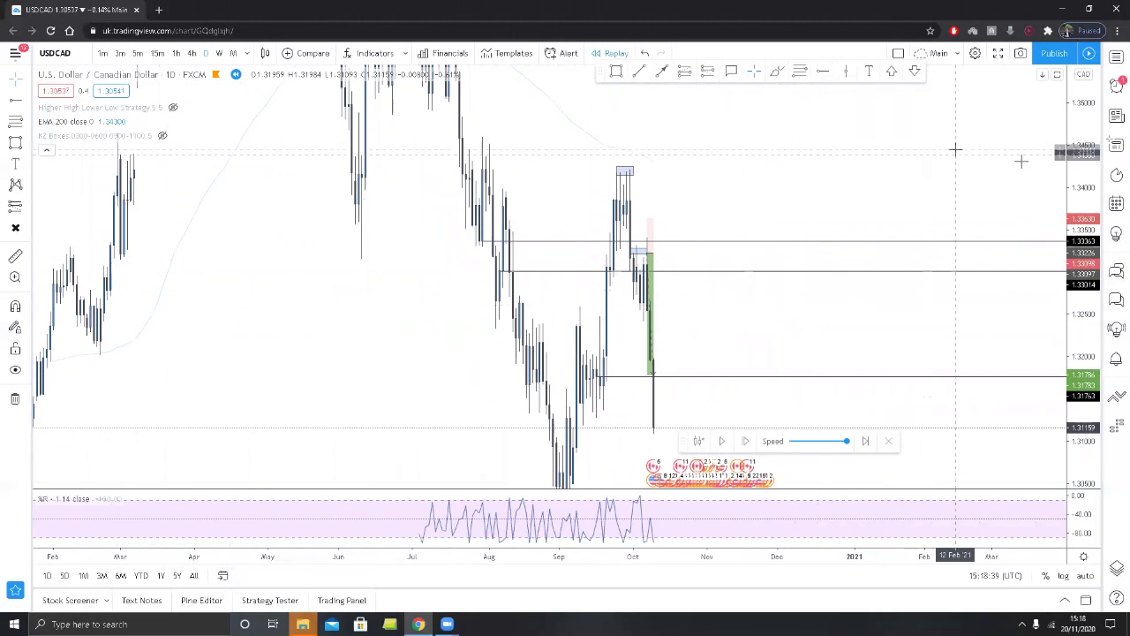
- Examine the daily price structure from June to October around the 1.33363 and 1.33014 levels and the 200 EMA
left_click_drag(781, 154, 893, 231)
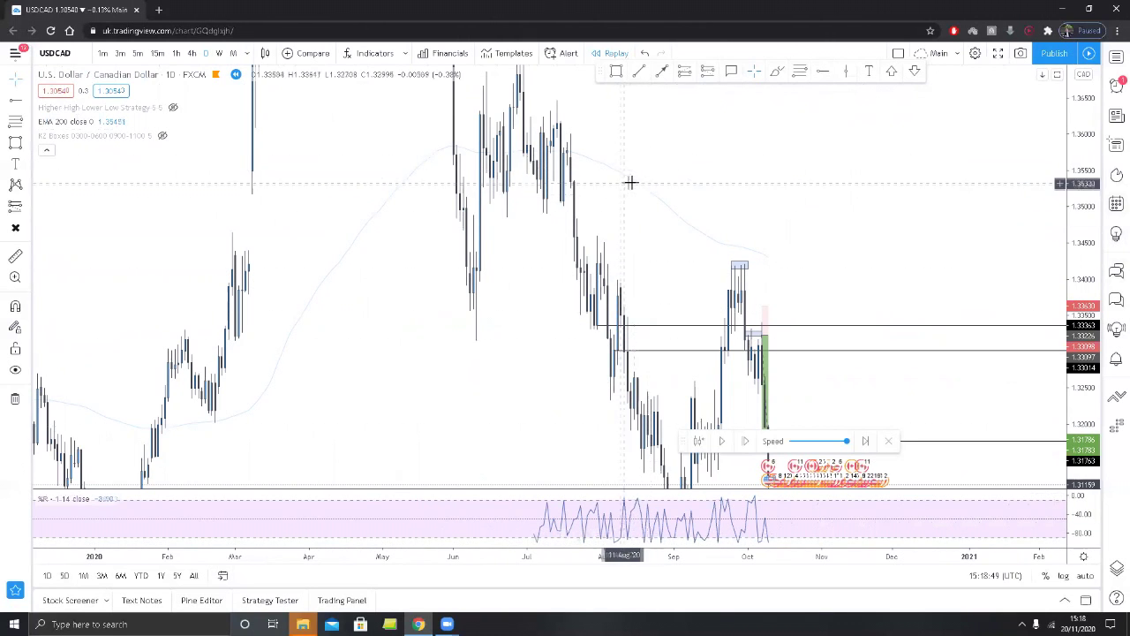
left_click_drag(669, 151, 643, 222)
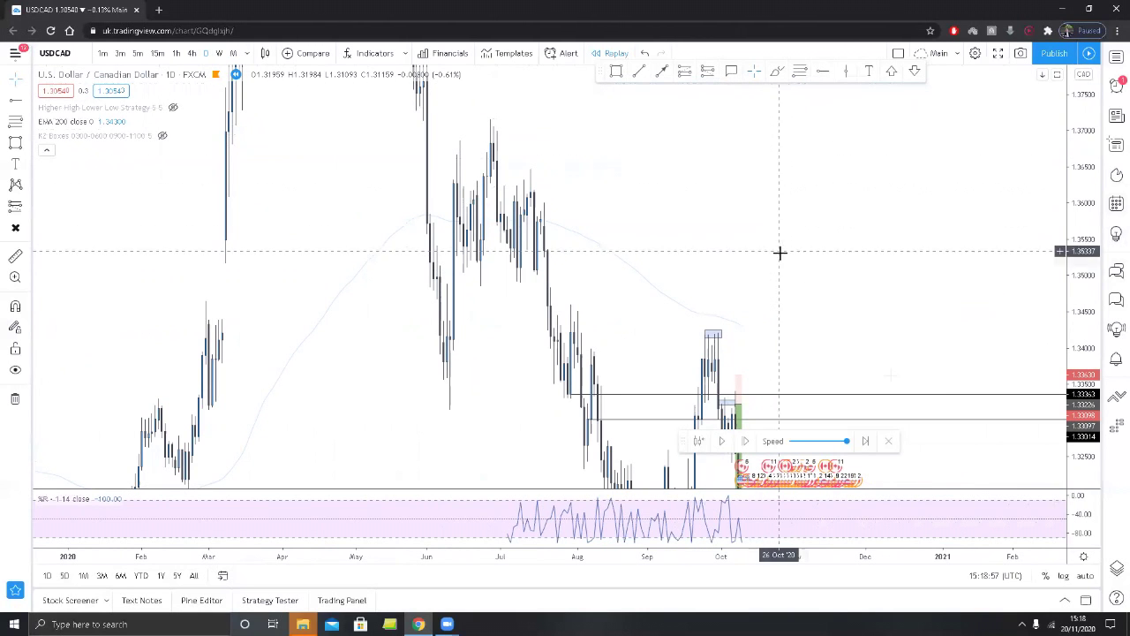
scroll(843, 259, "up", 3)
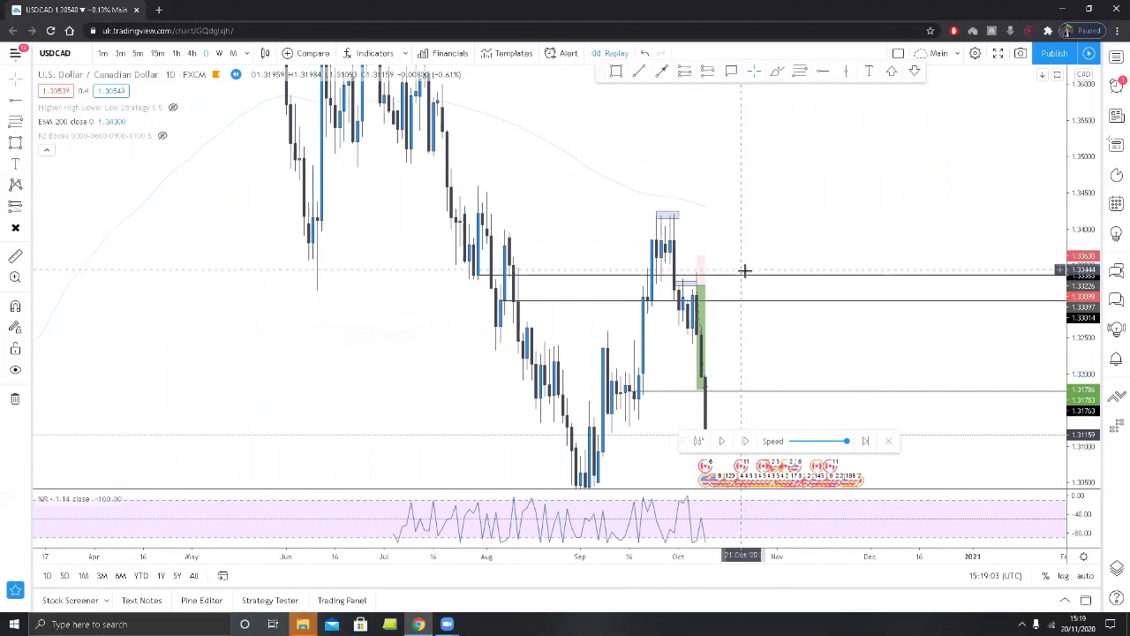
mouse_move(537, 280)
left_mouse_down()
mouse_move(549, 232)
mouse_move(519, 188)
mouse_move(547, 239)
mouse_move(524, 274)
left_mouse_up()
left_click(525, 253)
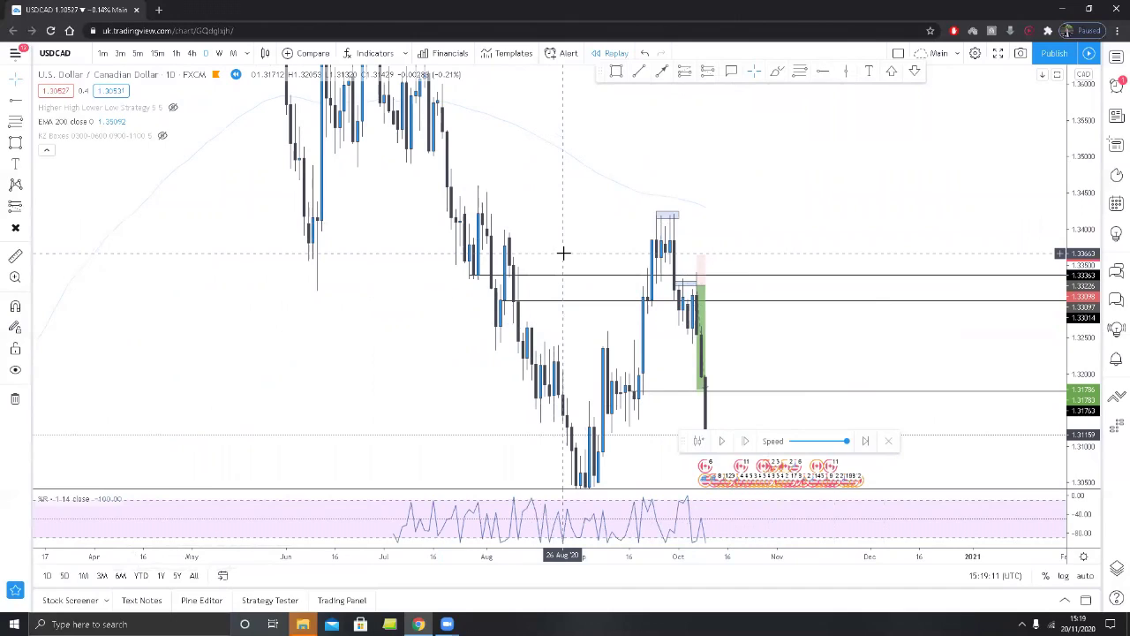